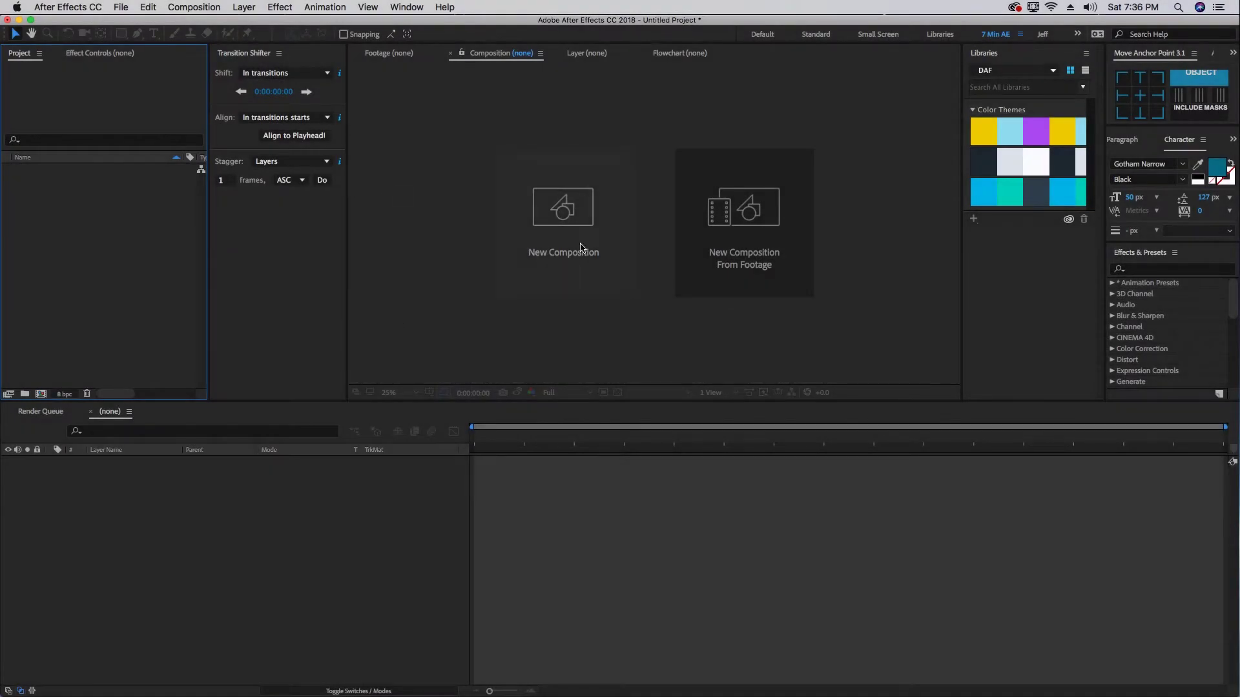
Step: Create a new composition named 'Slide and Scale text'
{"action": "left_click", "coordinate": [555, 232]}
{"action": "type", "text": "Sli"}
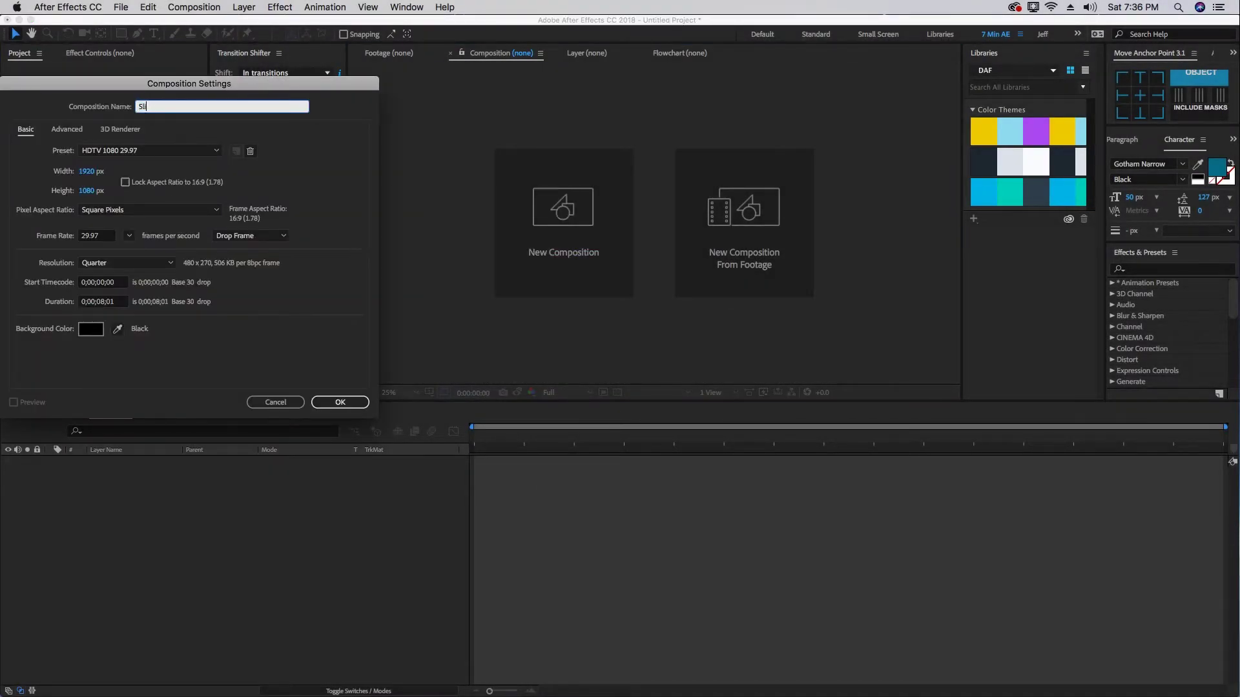
{"action": "type", "text": "de and Scale text"}
{"action": "key", "text": "Return"}
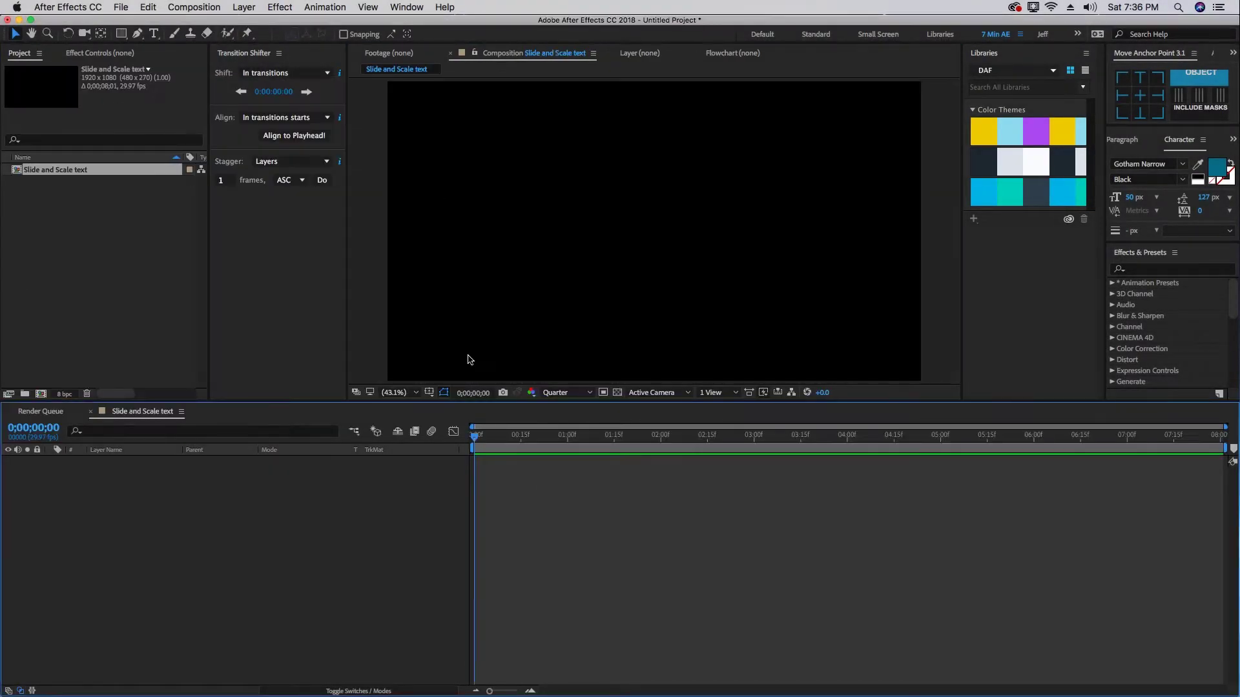
Step: Add a text layer reading 'slide and scale' in the comp
{"action": "key", "text": "super+t"}
{"action": "left_click", "coordinate": [569, 196]}
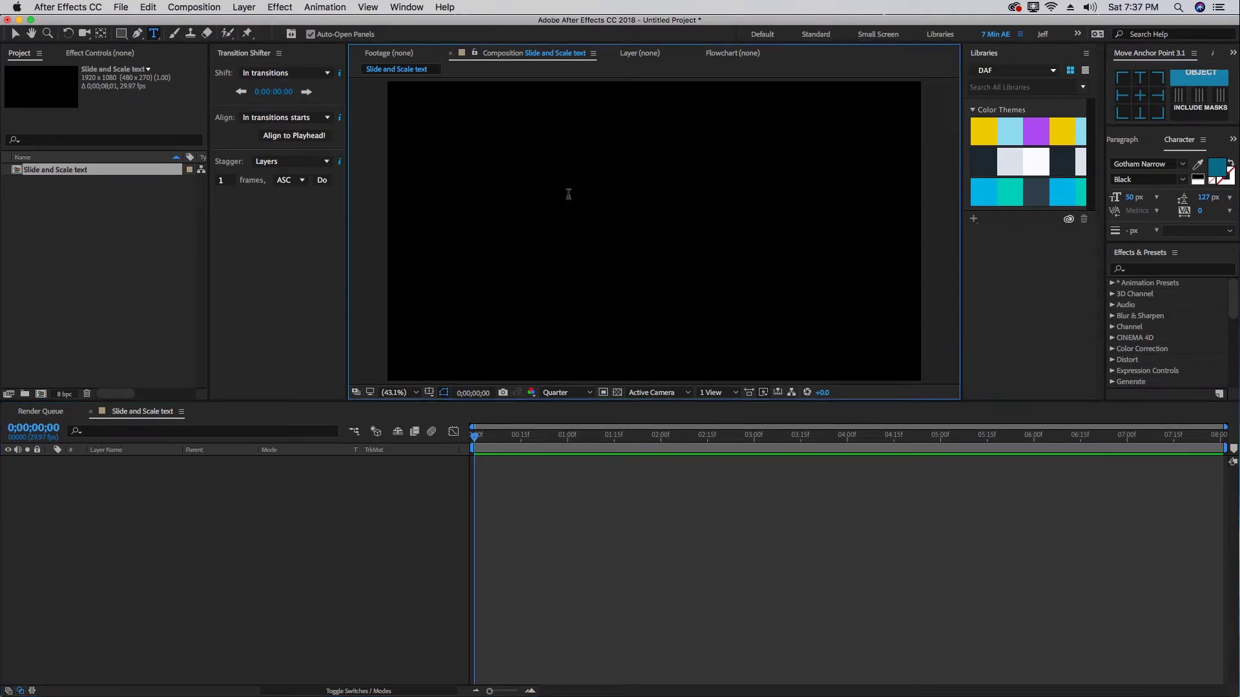
{"action": "type", "text": "slide and scale"}
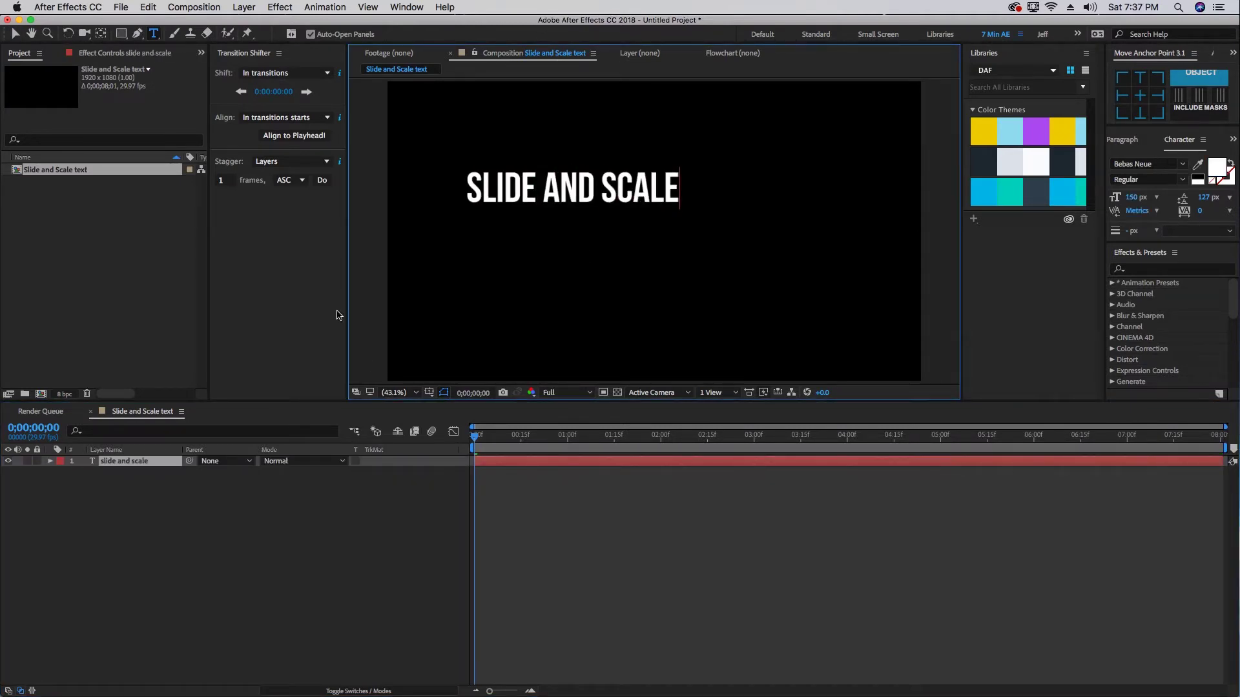
Step: Center the text's anchor point and align the text to the frame's horizontal and vertical centre
{"action": "right_click", "coordinate": [116, 462]}
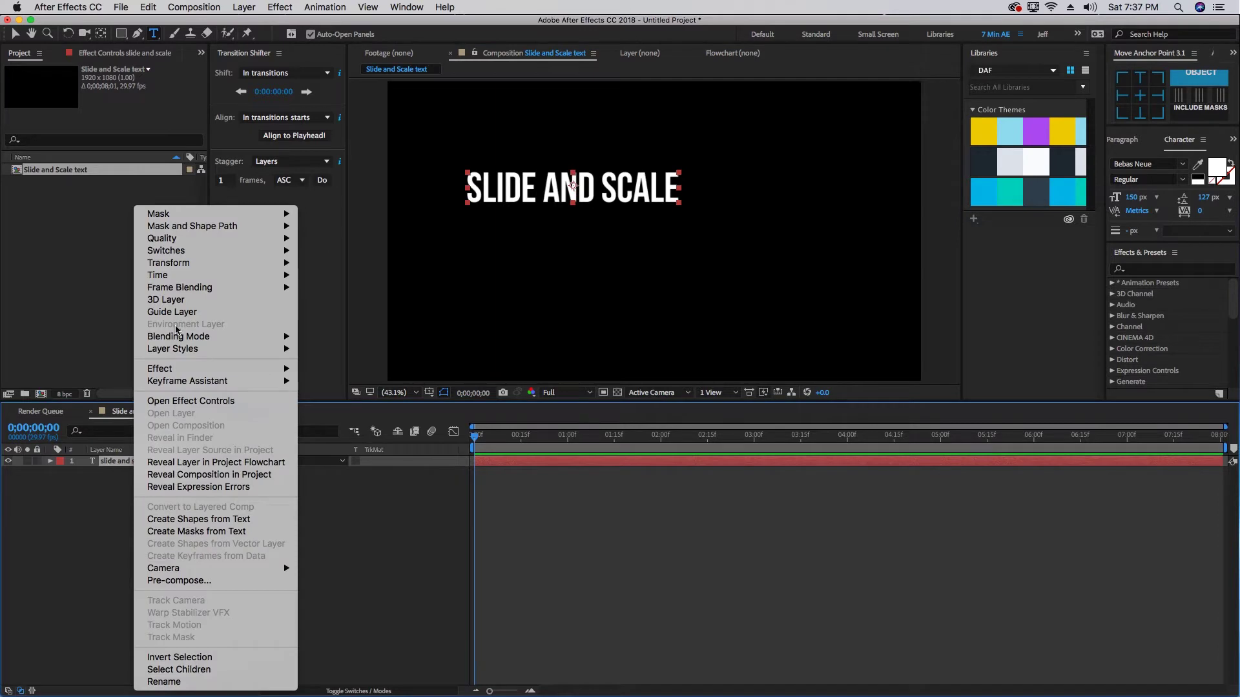
{"action": "mouse_move", "coordinate": [166, 264]}
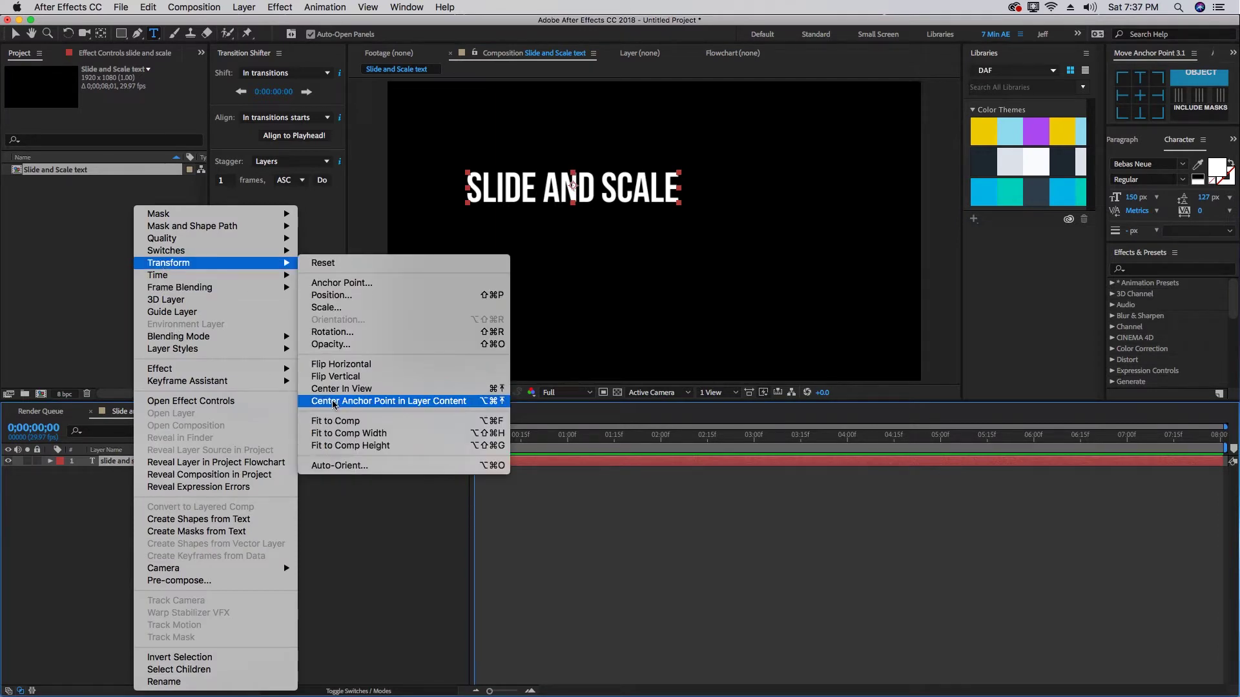
{"action": "left_click", "coordinate": [373, 402]}
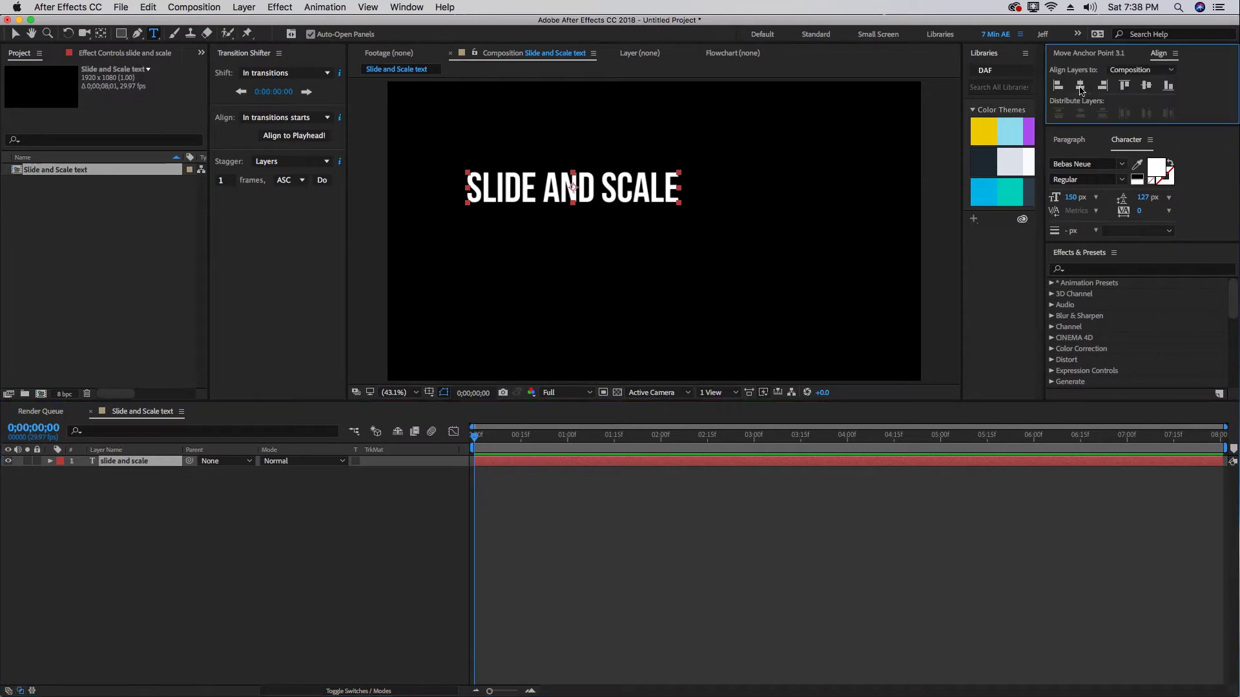
{"action": "left_click", "coordinate": [1080, 85]}
{"action": "left_click", "coordinate": [1146, 84]}
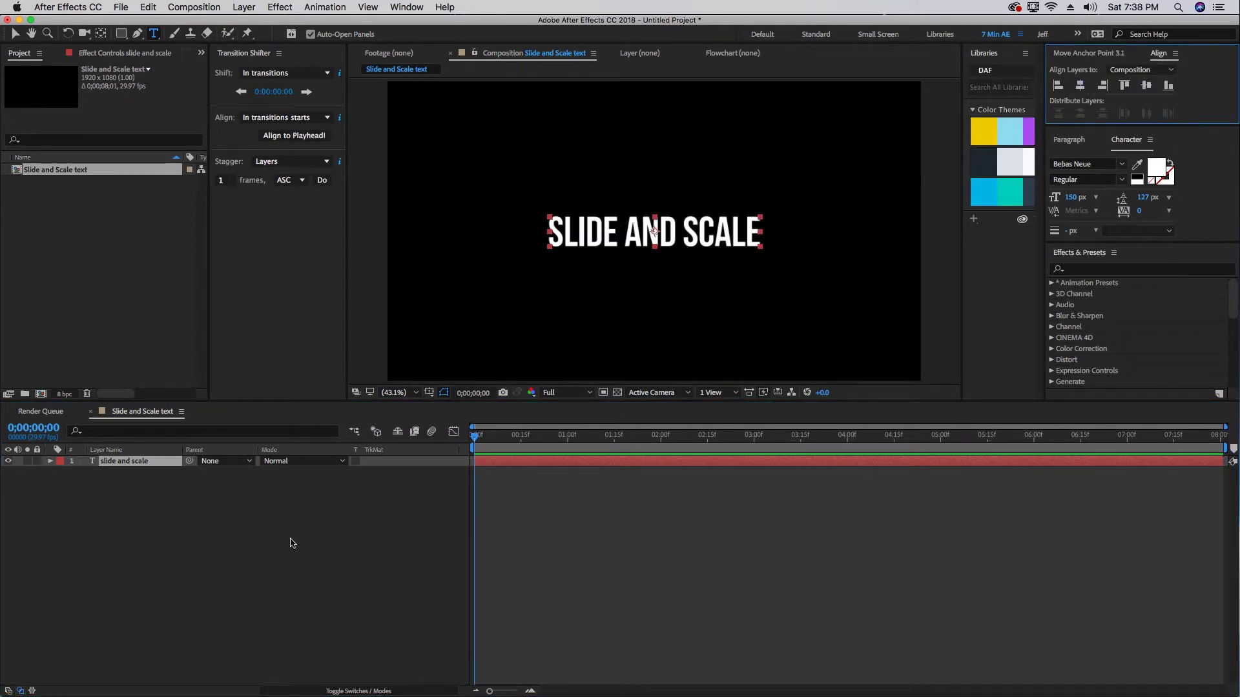
{"action": "left_click", "coordinate": [50, 461]}
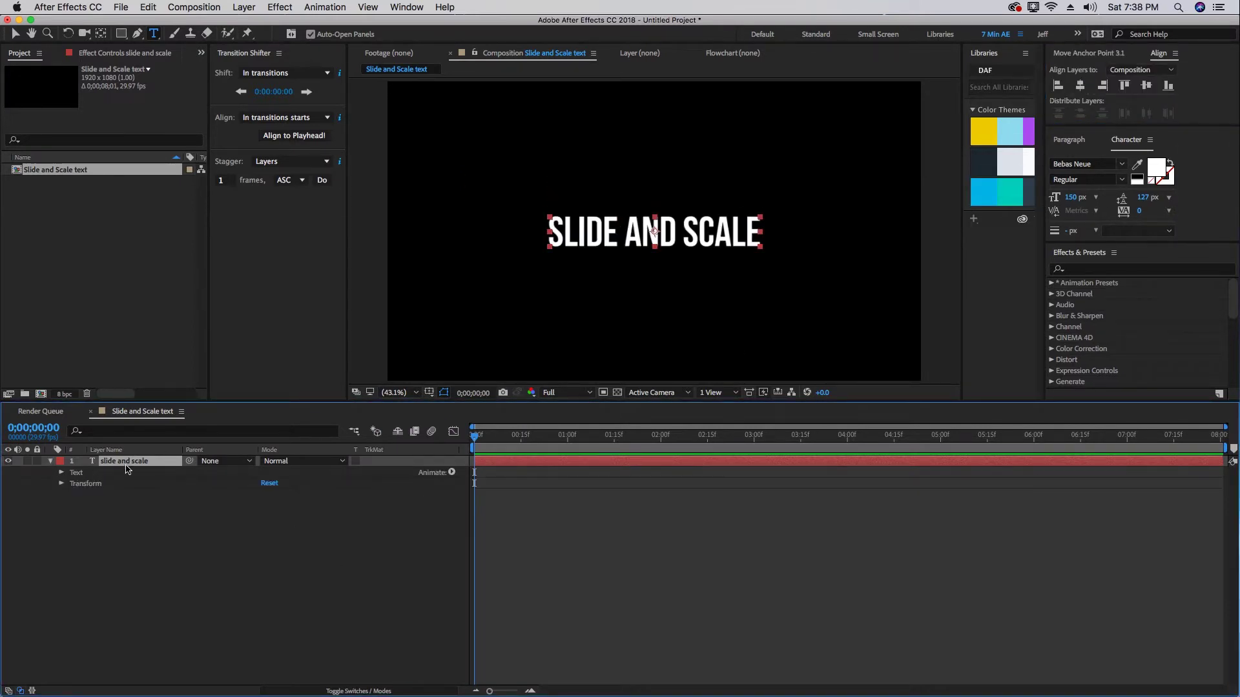
Step: Add a Position animator named POSITION to the text and duplicate it as POSITION 2
{"action": "left_click", "coordinate": [62, 472]}
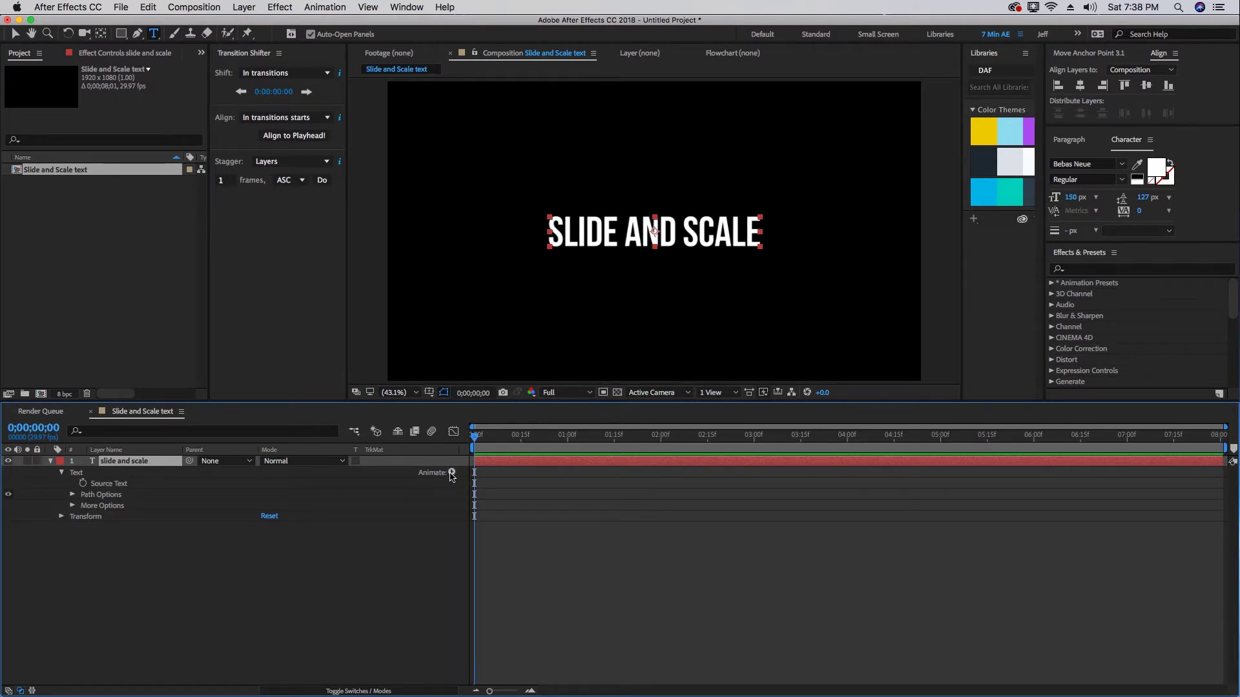
{"action": "left_click", "coordinate": [452, 472]}
{"action": "left_click", "coordinate": [486, 483]}
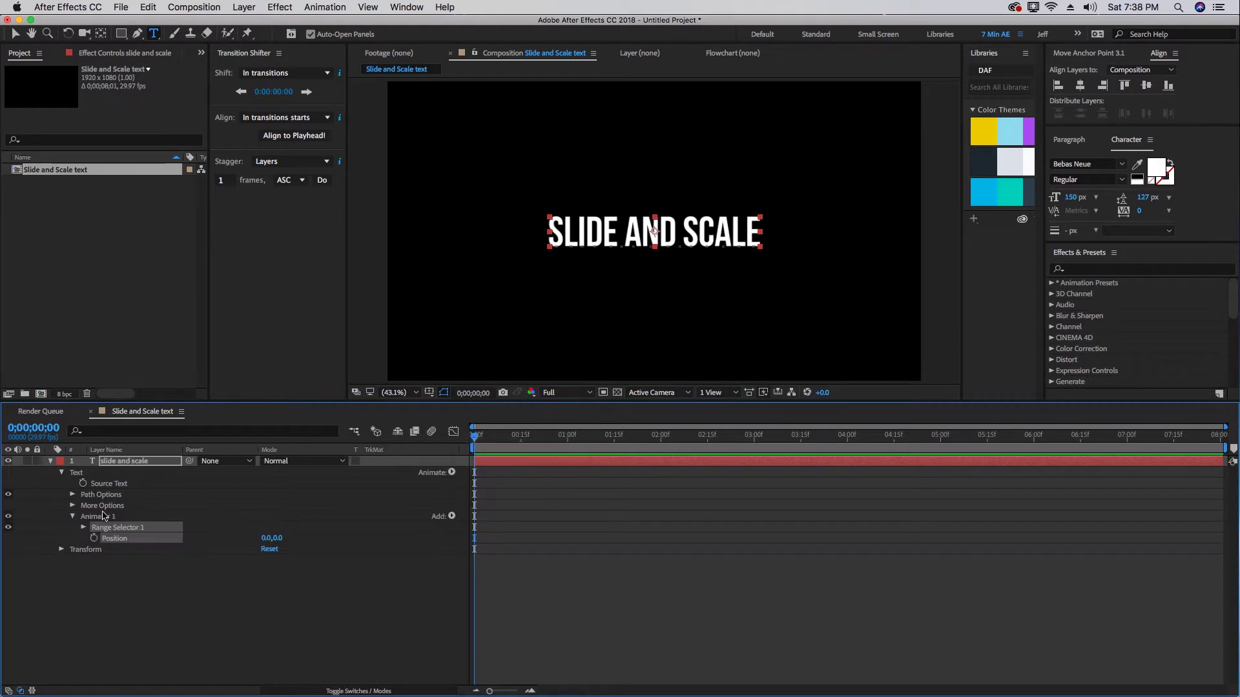
{"action": "key", "text": "Return"}
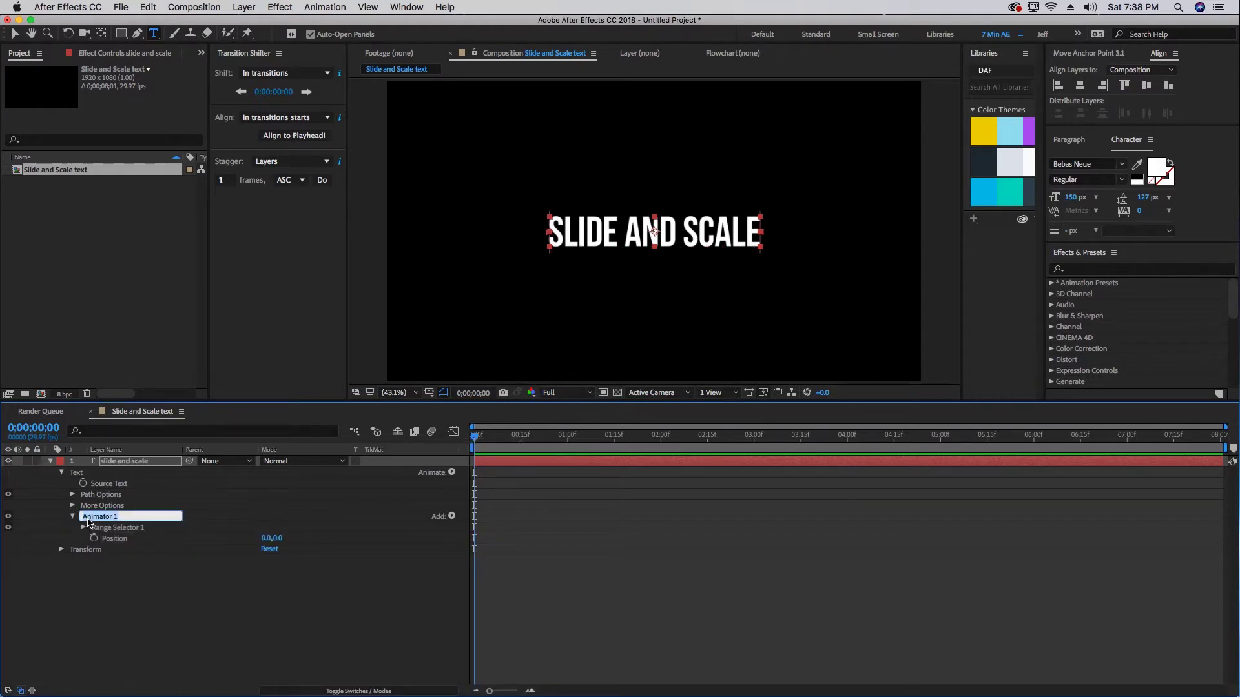
{"action": "type", "text": "POSITION"}
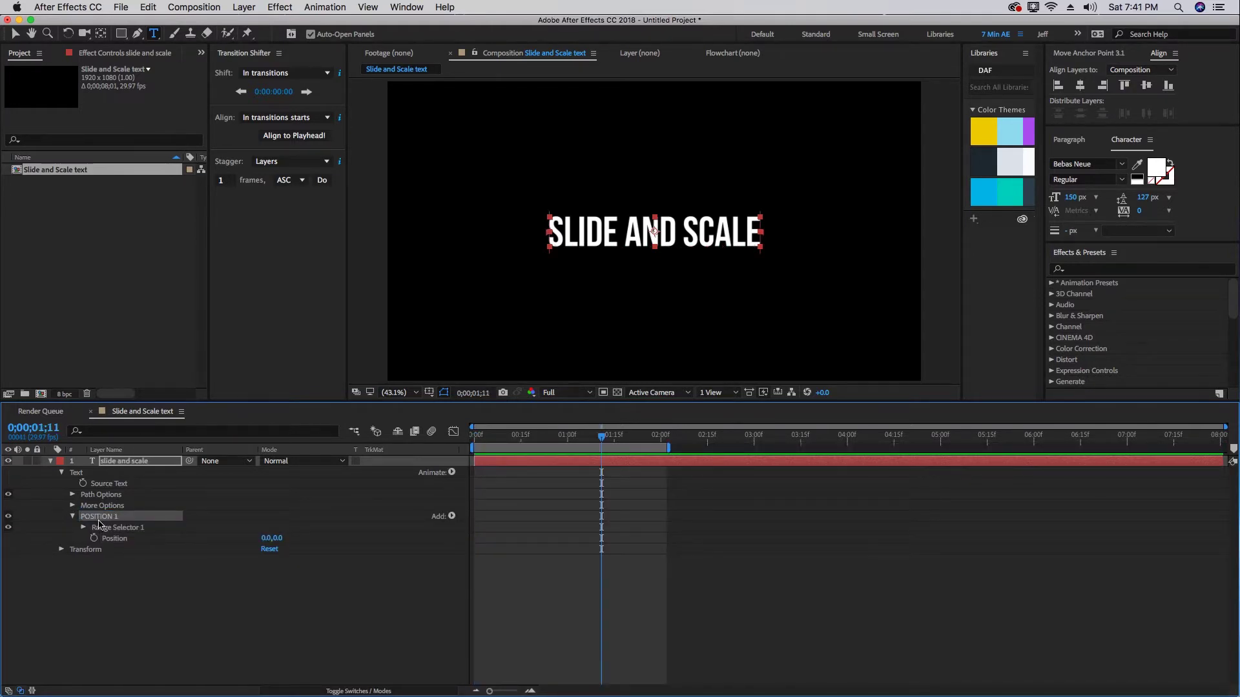
{"action": "key", "text": "super+d"}
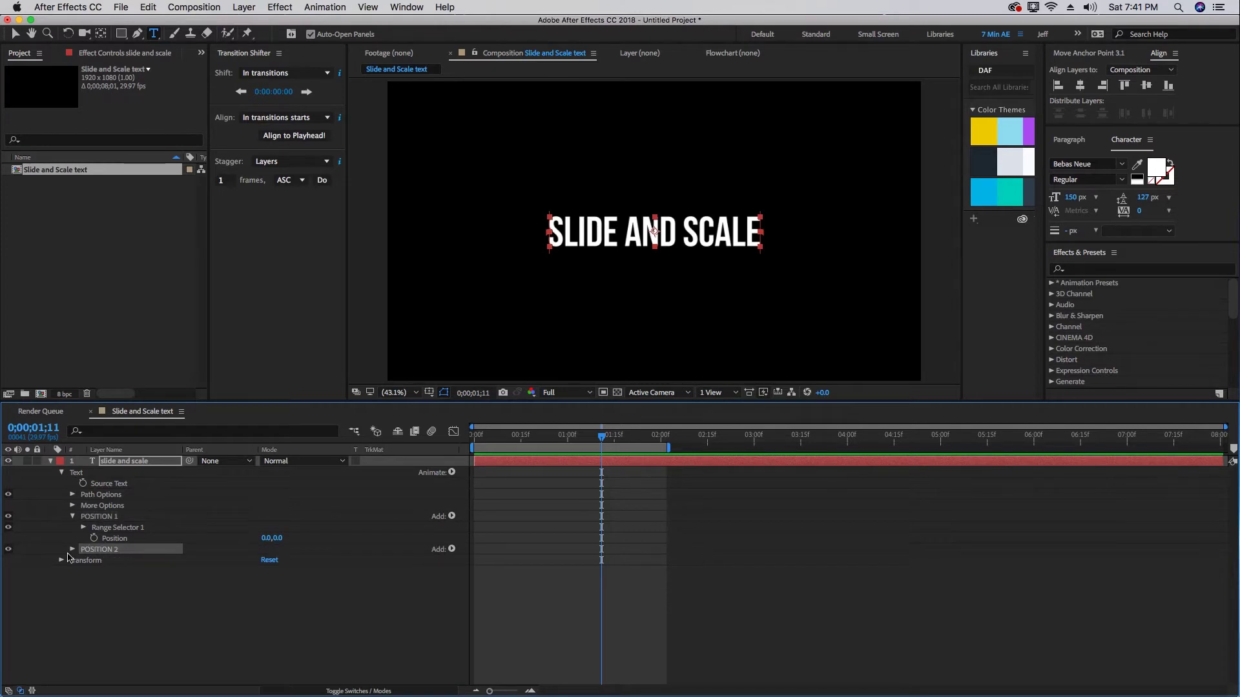
{"action": "left_click", "coordinate": [72, 549]}
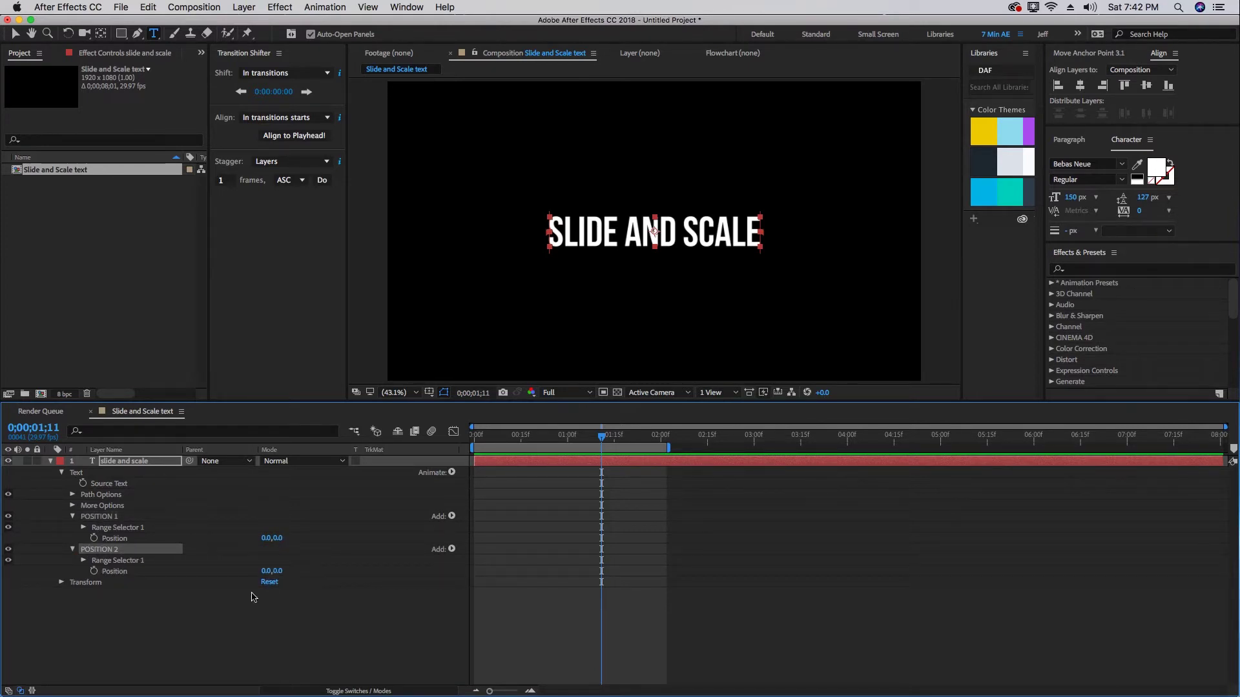
Step: Set POSITION 1's Position to 1400,0 and POSITION 2's Position to -1400,0
{"action": "left_click_drag", "start_coordinate": [265, 546], "coordinate": [944, 514]}
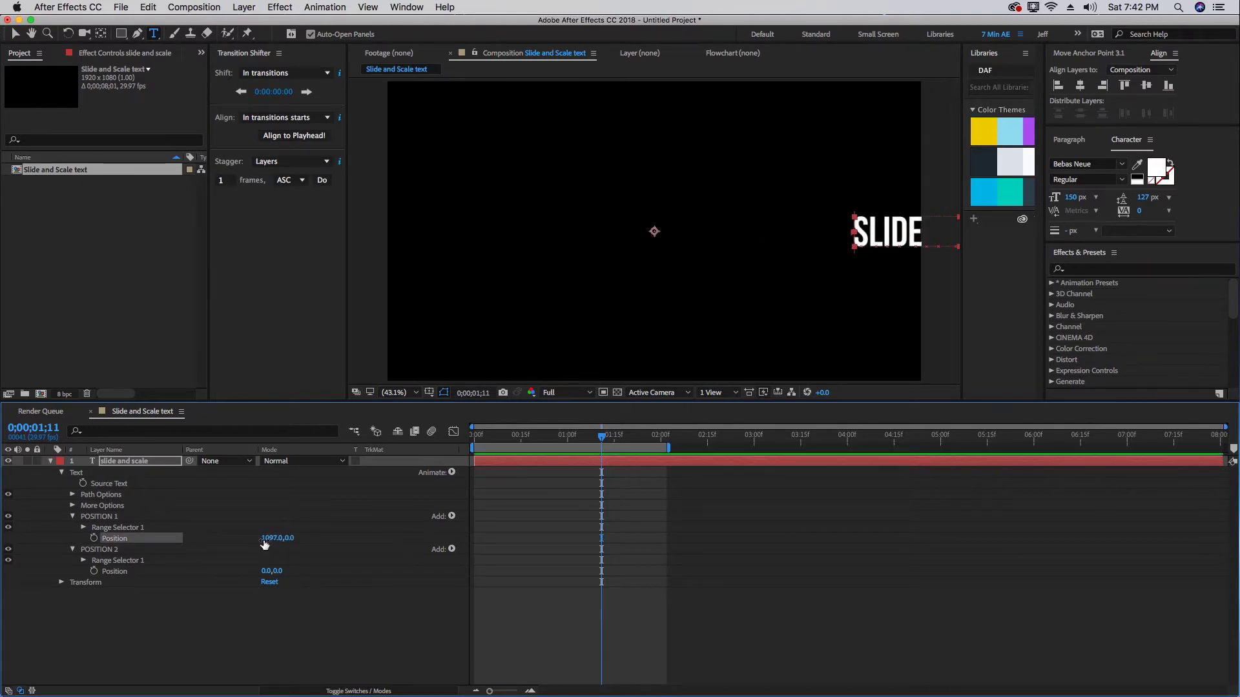
{"action": "left_click_drag", "start_coordinate": [349, 520], "coordinate": [278, 540]}
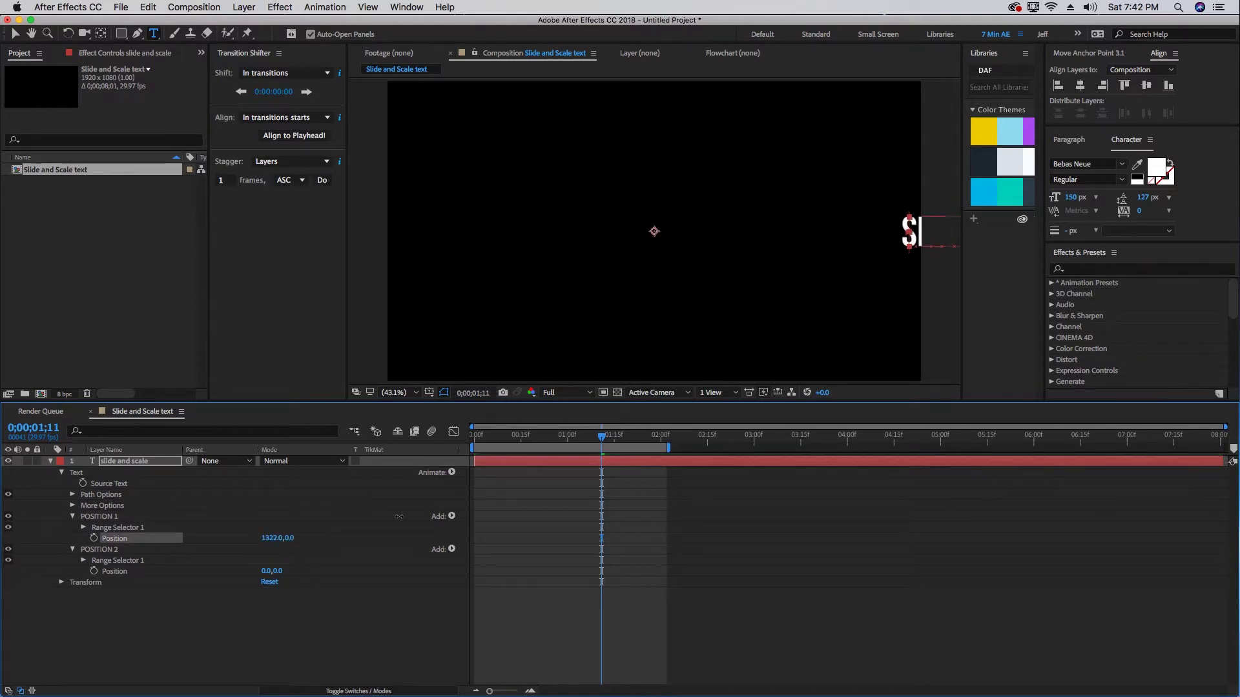
{"action": "left_click", "coordinate": [274, 538]}
{"action": "type", "text": "1400"}
{"action": "left_click", "coordinate": [104, 550]}
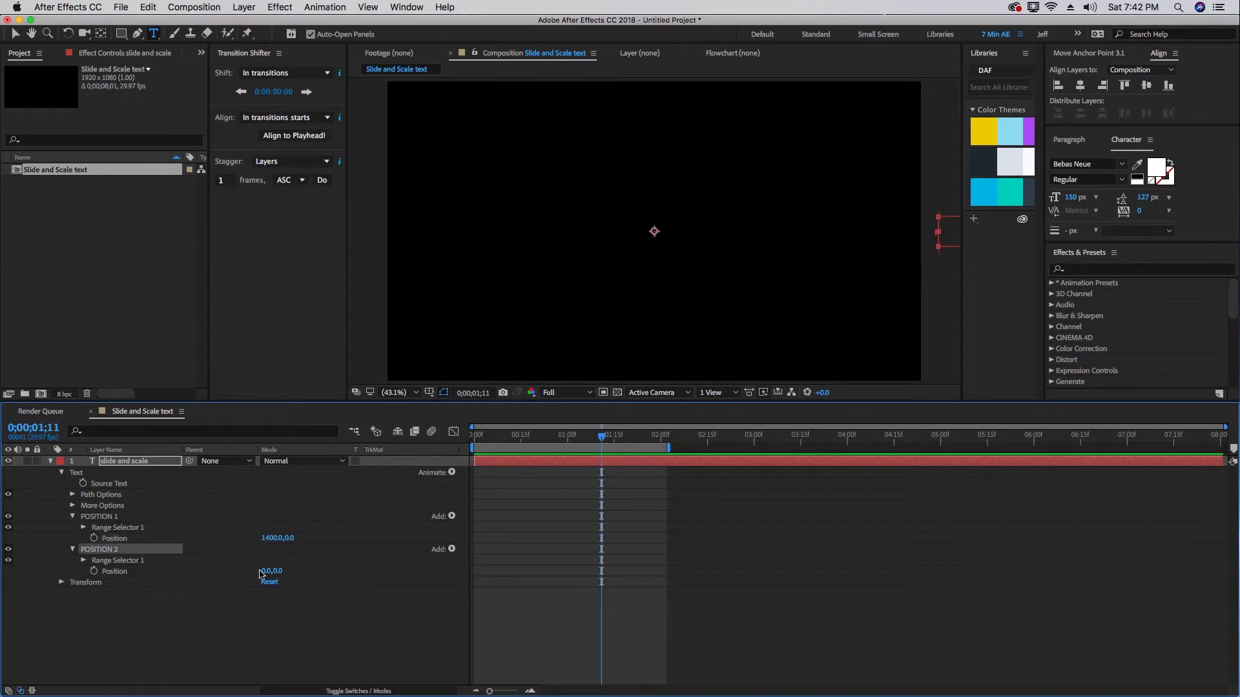
{"action": "left_click", "coordinate": [266, 570]}
{"action": "type", "text": "-1400"}
{"action": "key", "text": "Return"}
{"action": "key", "text": "v"}
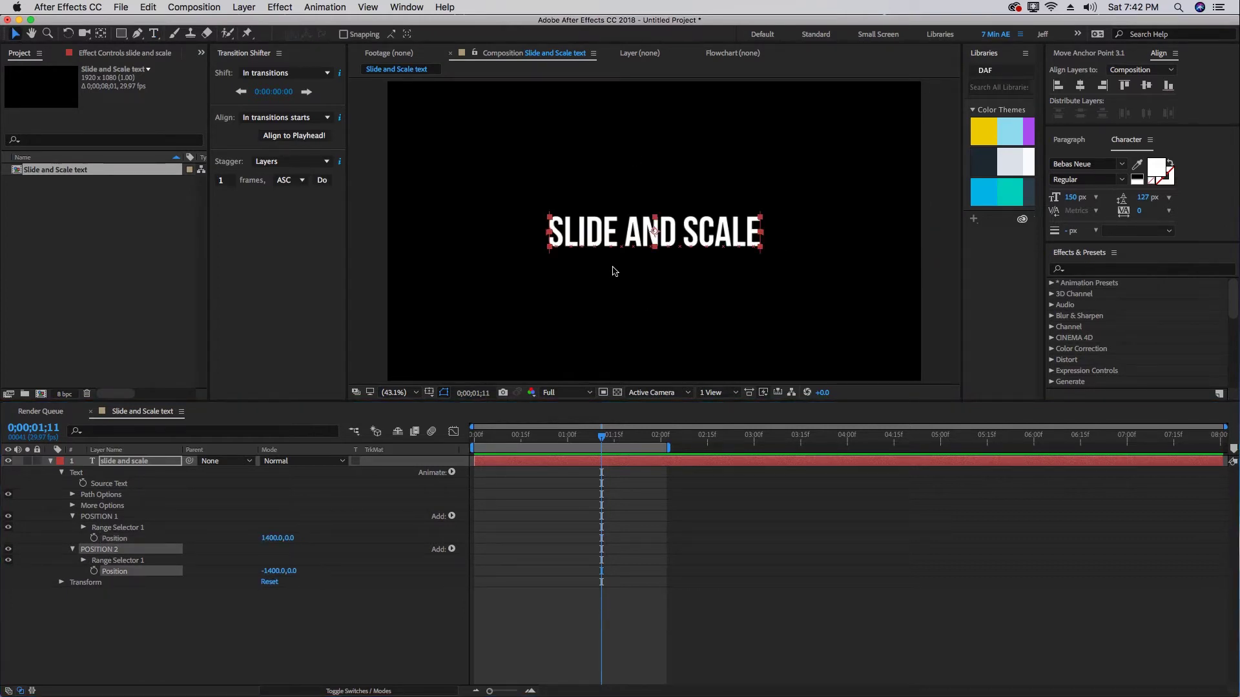
Step: Keyframe POSITION 2's range selector Offset, adding a 0% keyframe at 0;00;01;15
{"action": "left_click", "coordinate": [93, 517]}
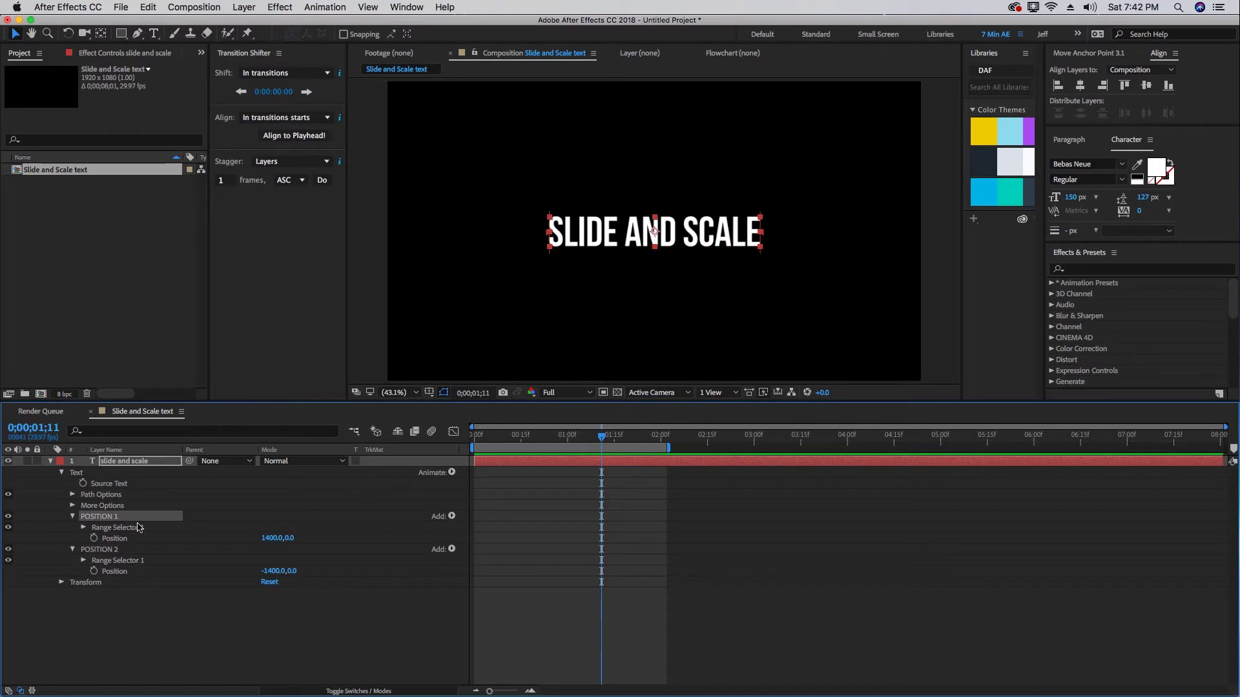
{"action": "left_click", "coordinate": [73, 517]}
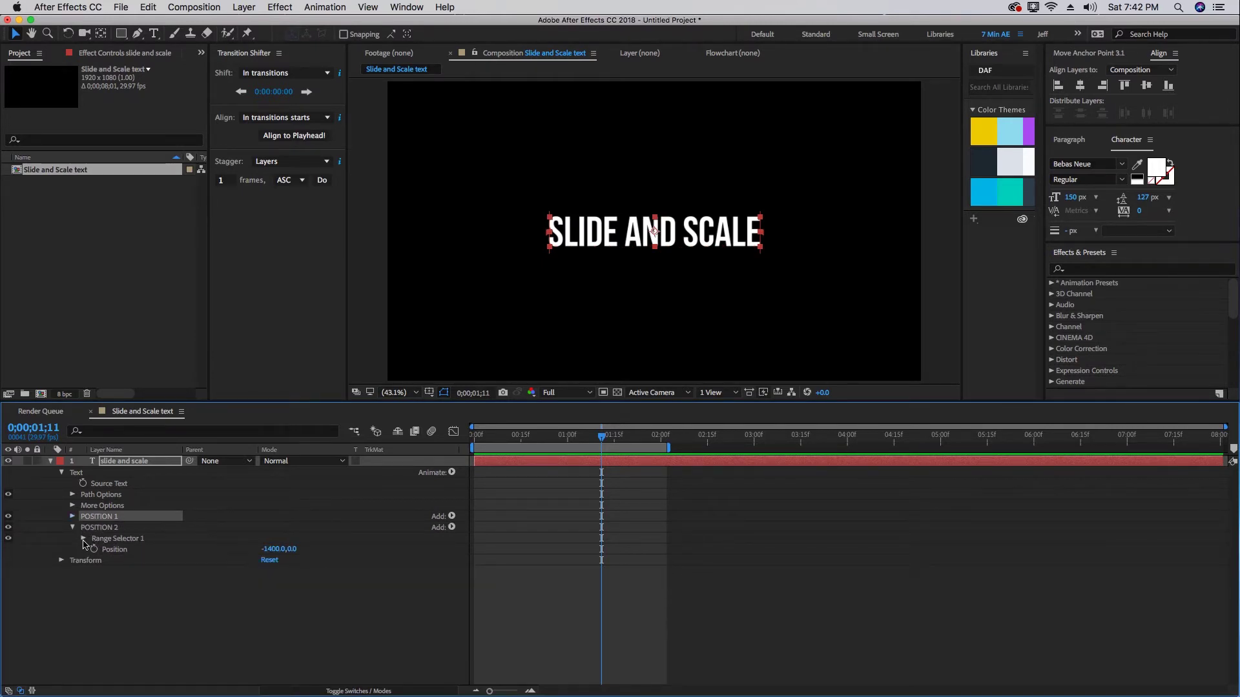
{"action": "left_click", "coordinate": [83, 539]}
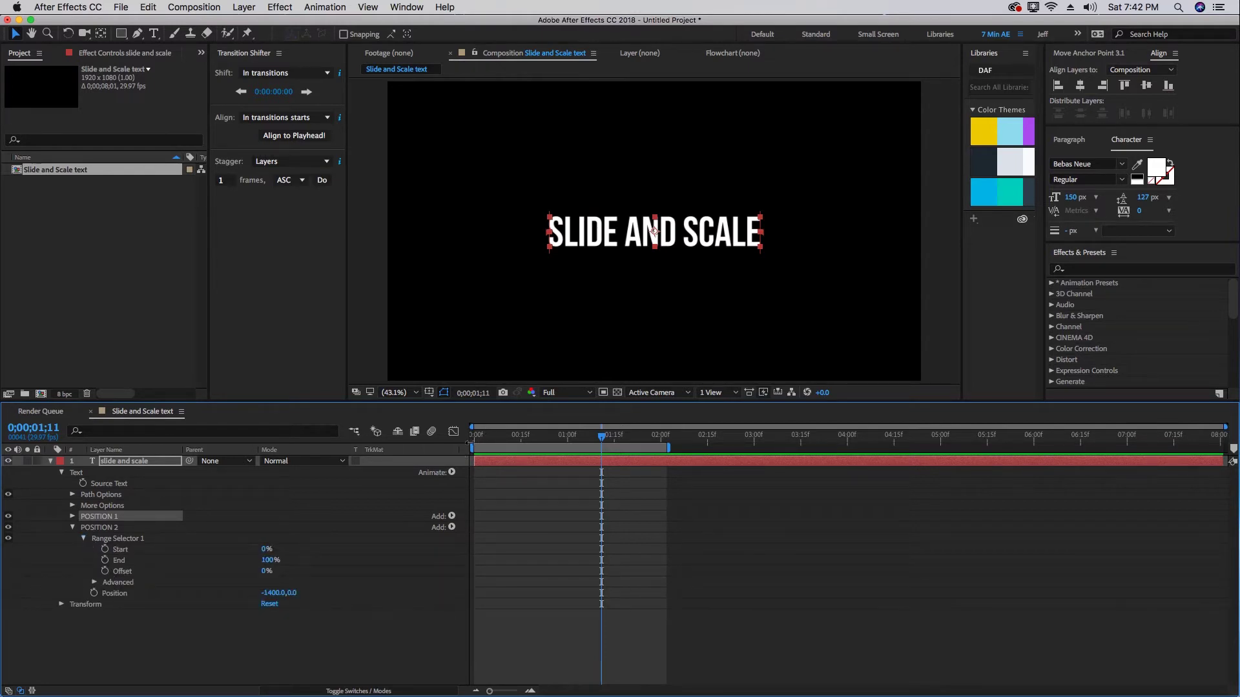
{"action": "left_click", "coordinate": [475, 440]}
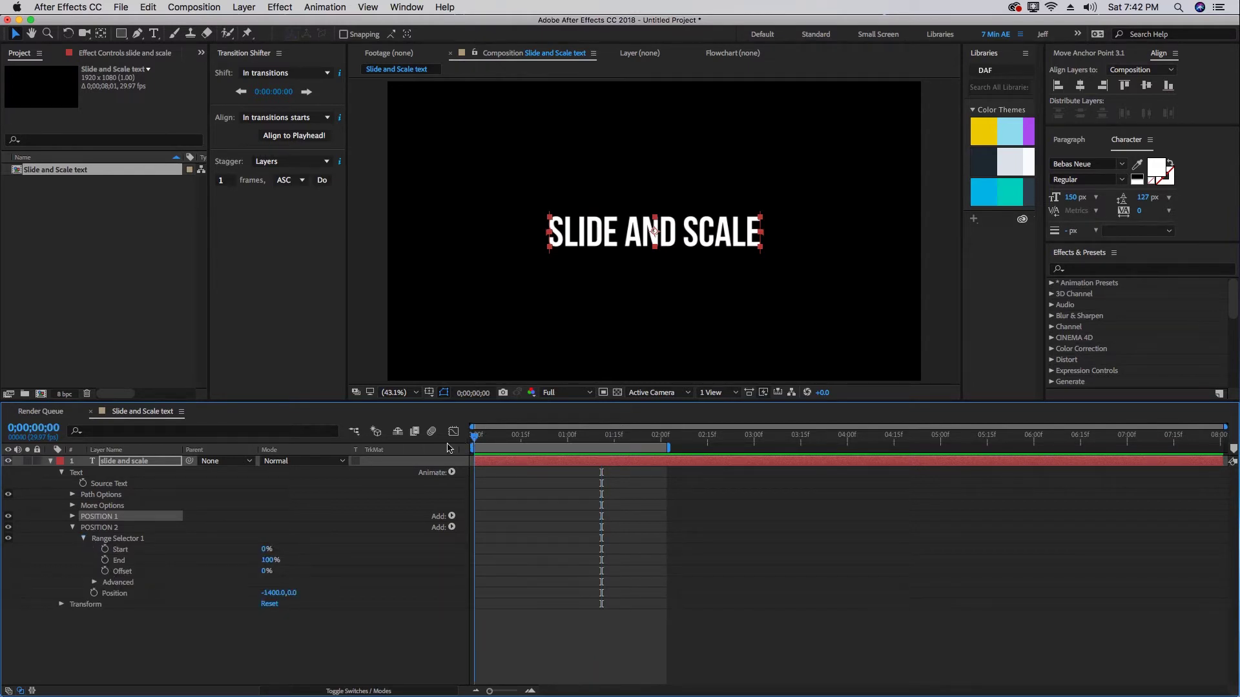
{"action": "left_click", "coordinate": [120, 572]}
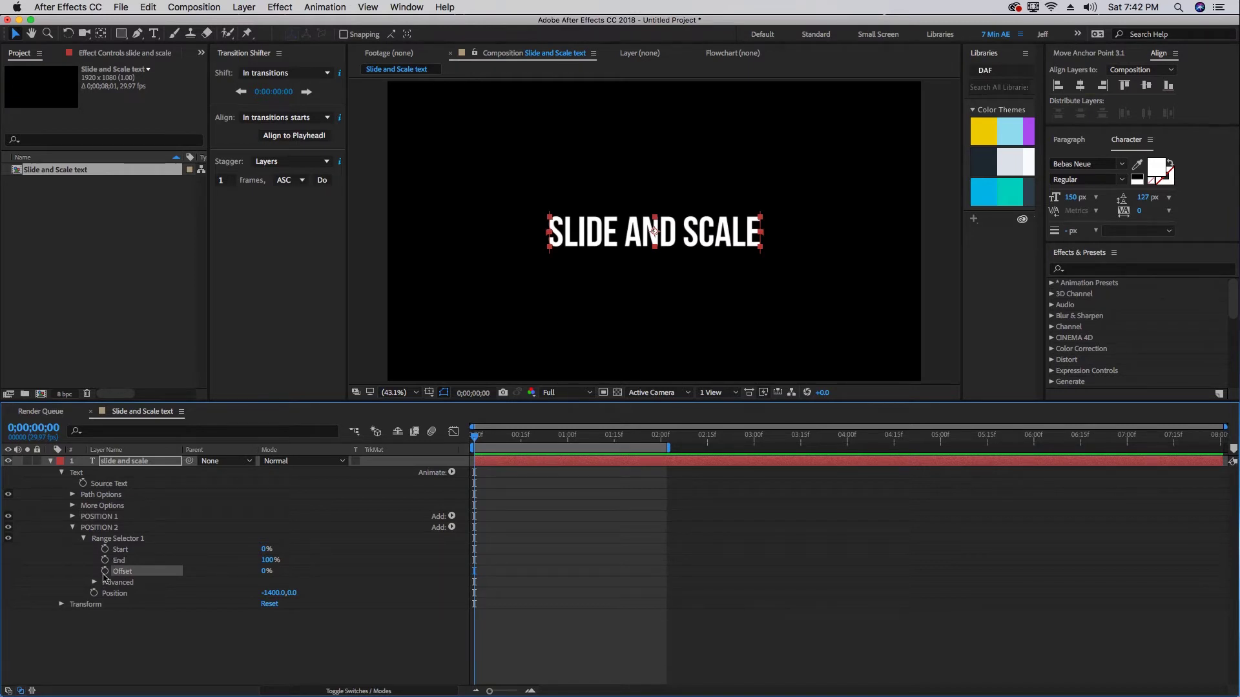
{"action": "left_click", "coordinate": [104, 571]}
{"action": "left_click_drag", "start_coordinate": [568, 441], "coordinate": [615, 442]}
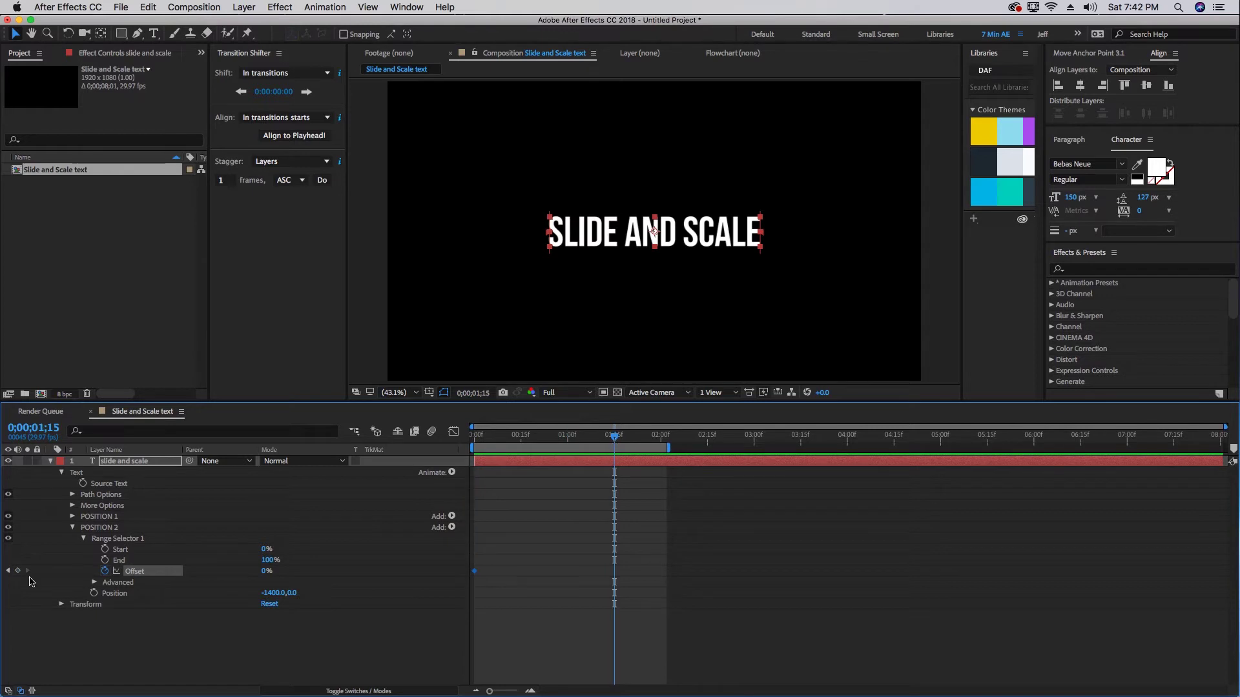
{"action": "left_click", "coordinate": [17, 571]}
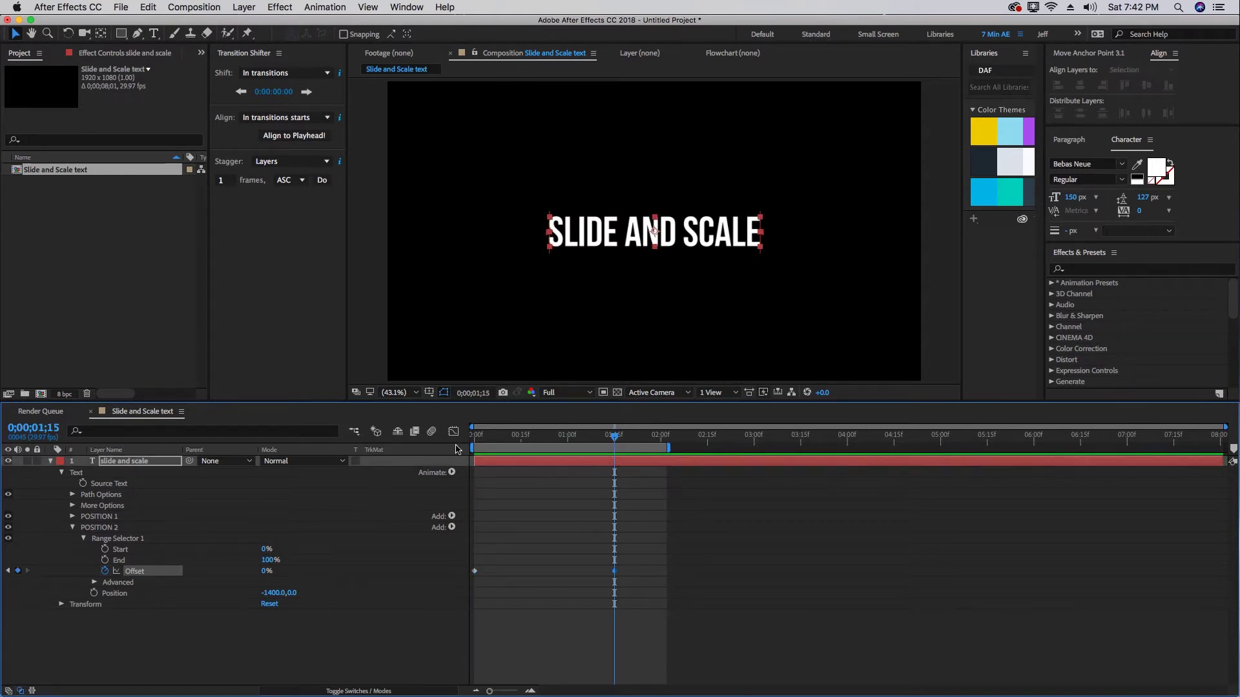
Step: Preview the text slide animation from the start of the comp
{"action": "left_click", "coordinate": [475, 441]}
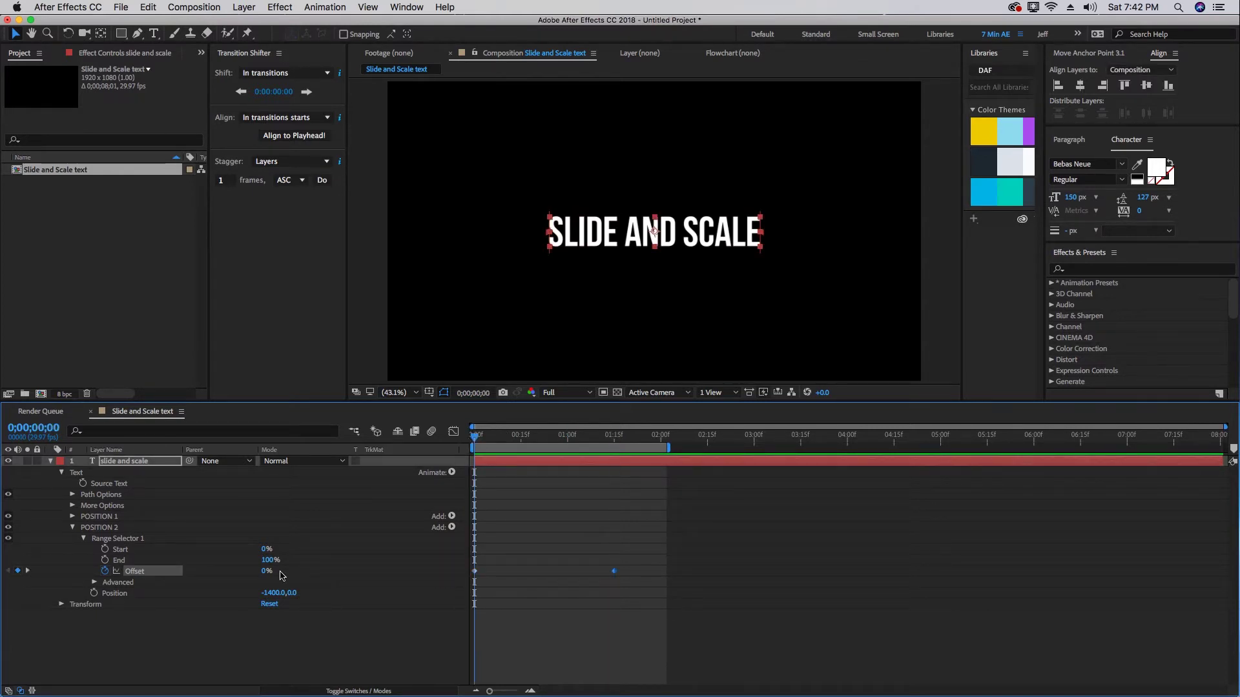
{"action": "key", "text": "space"}
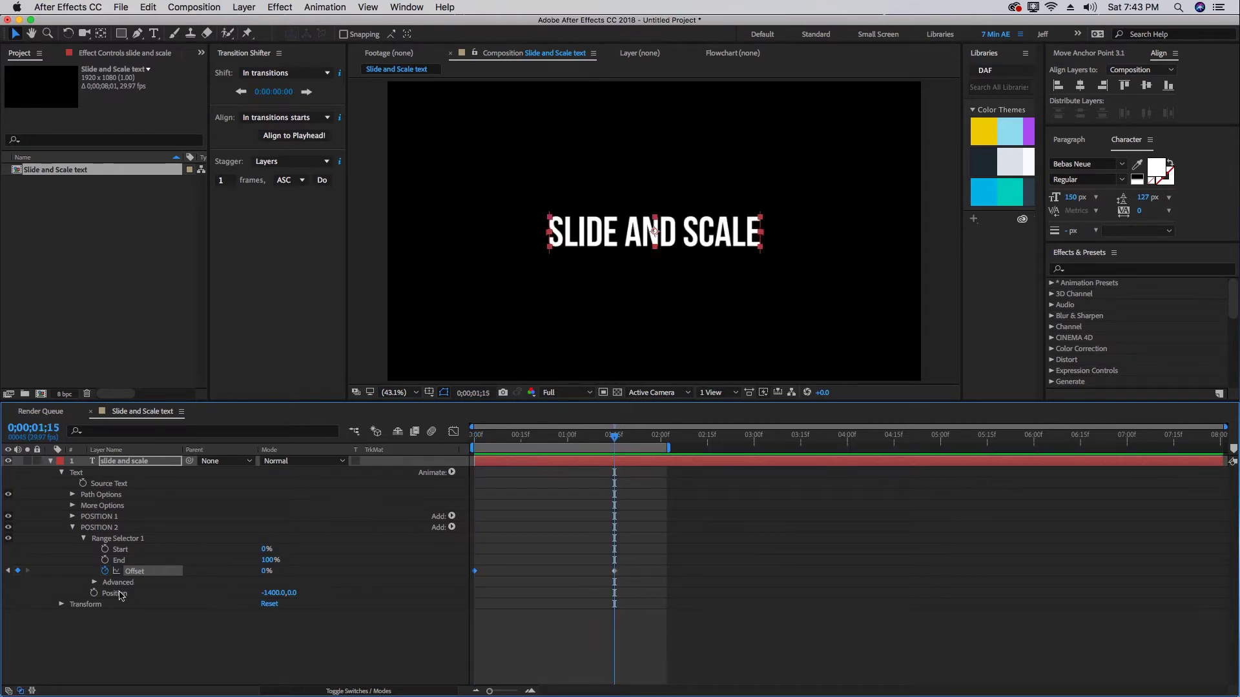
{"action": "left_click", "coordinate": [94, 582]}
Step: Set POSITION 2's selector Shape to Ramp Down with Ease High at 100%
{"action": "left_click", "coordinate": [287, 613]}
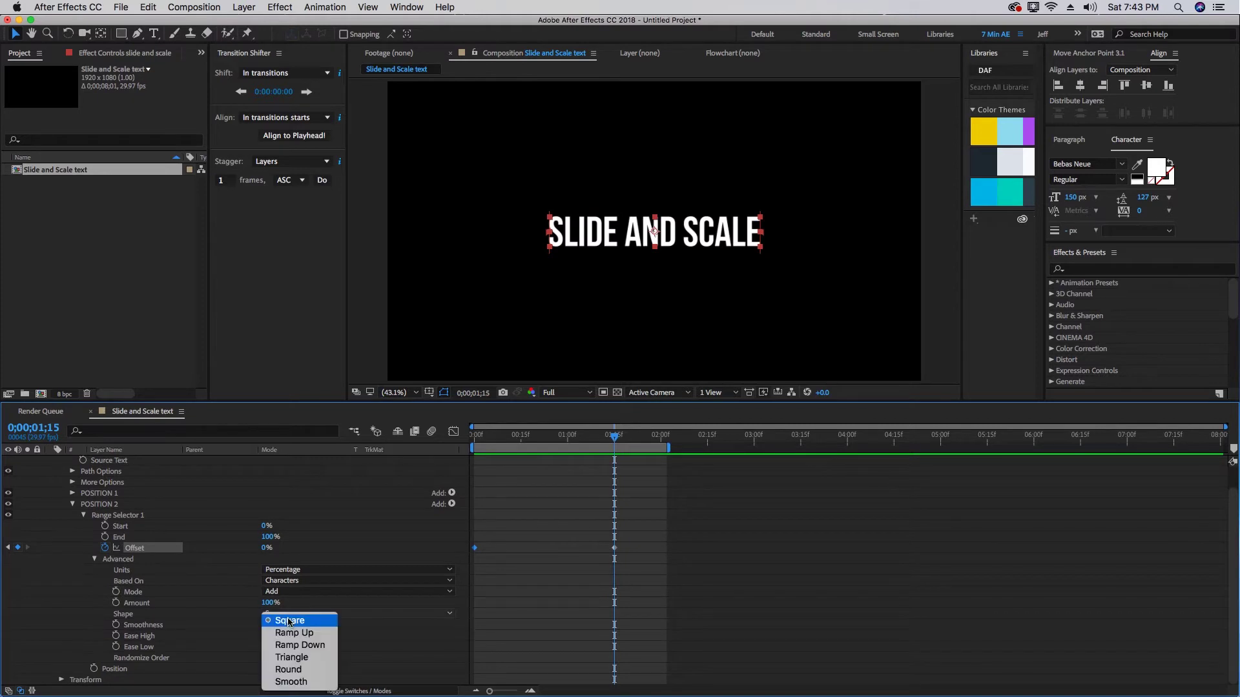
{"action": "left_click", "coordinate": [298, 646]}
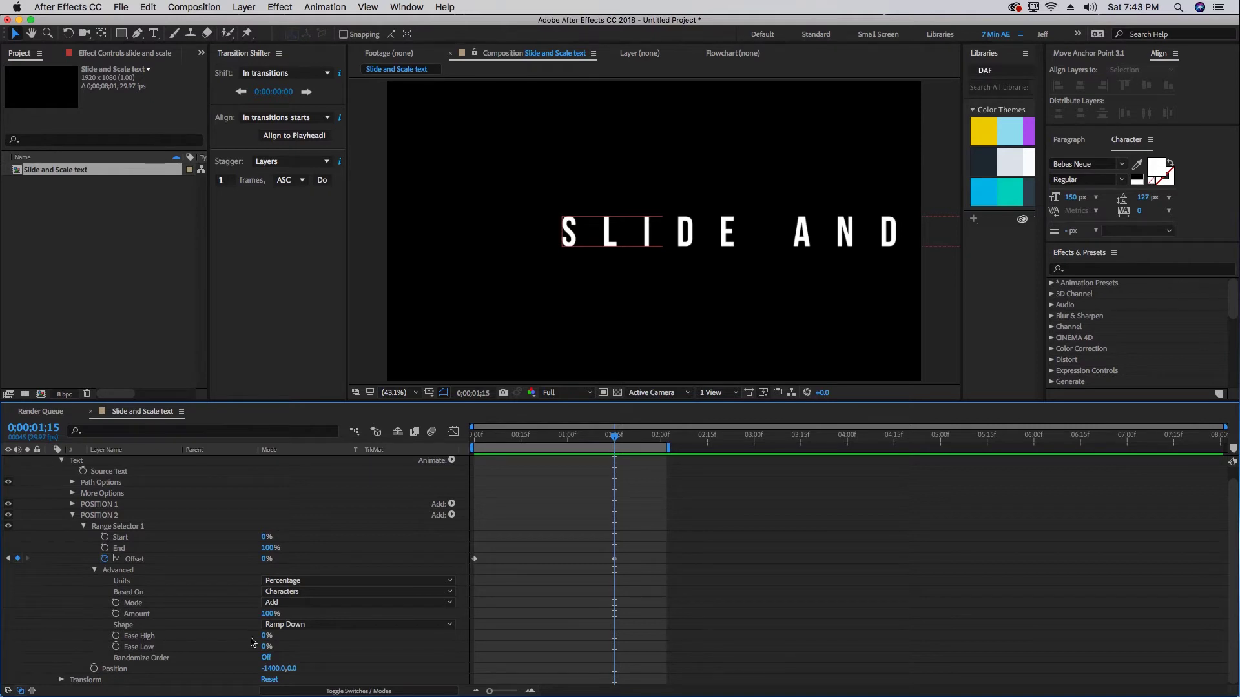
{"action": "left_click_drag", "start_coordinate": [305, 635], "coordinate": [370, 635]}
{"action": "left_click", "coordinate": [125, 625]}
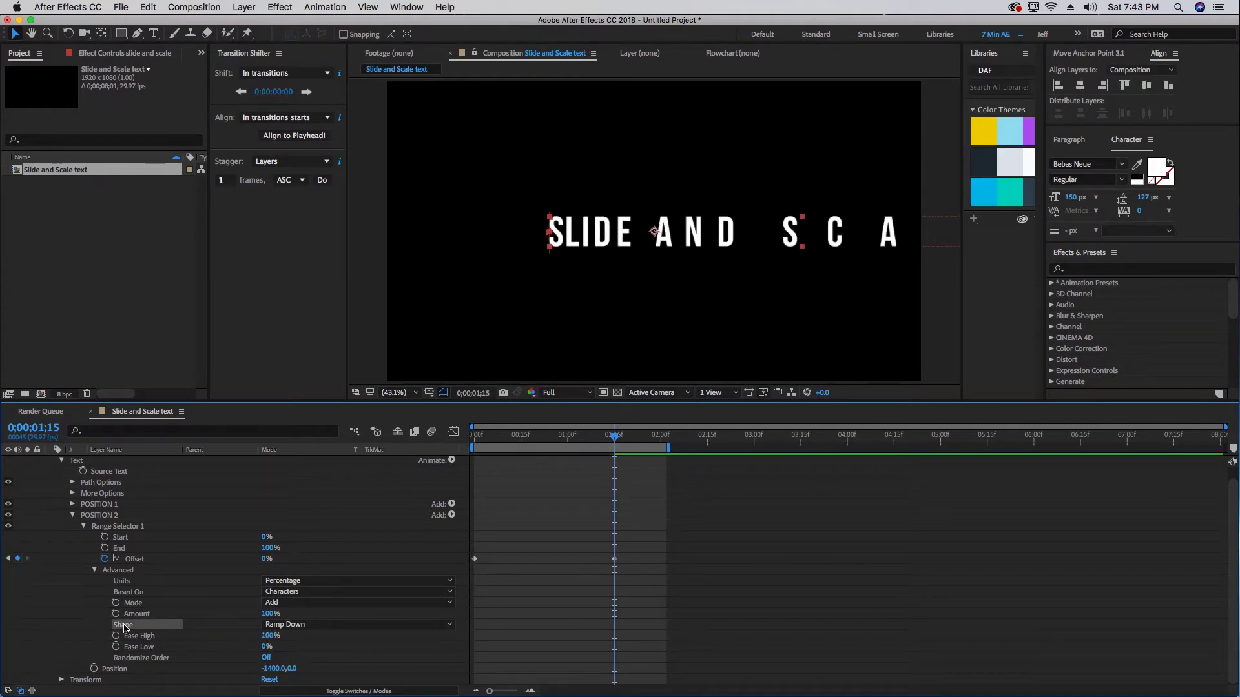
Step: Raise POSITION 2's selector Offset to 100% so the text reassembles
{"action": "left_click", "coordinate": [135, 560]}
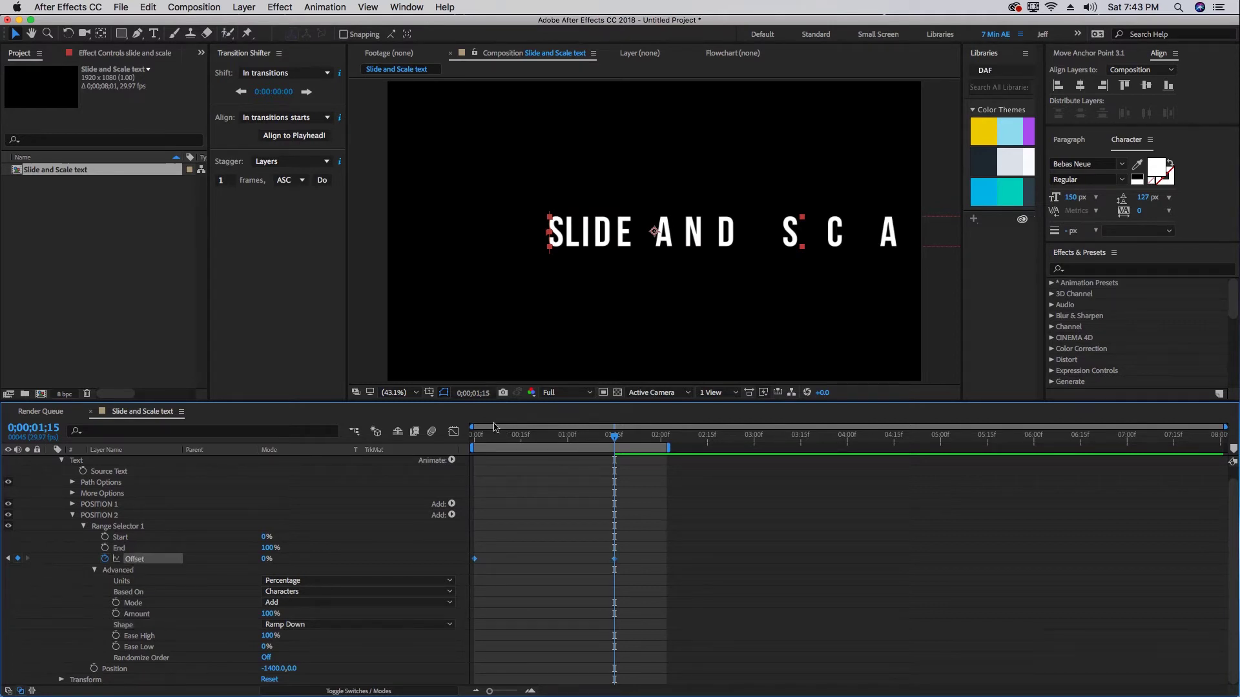
{"action": "key", "text": "F2"}
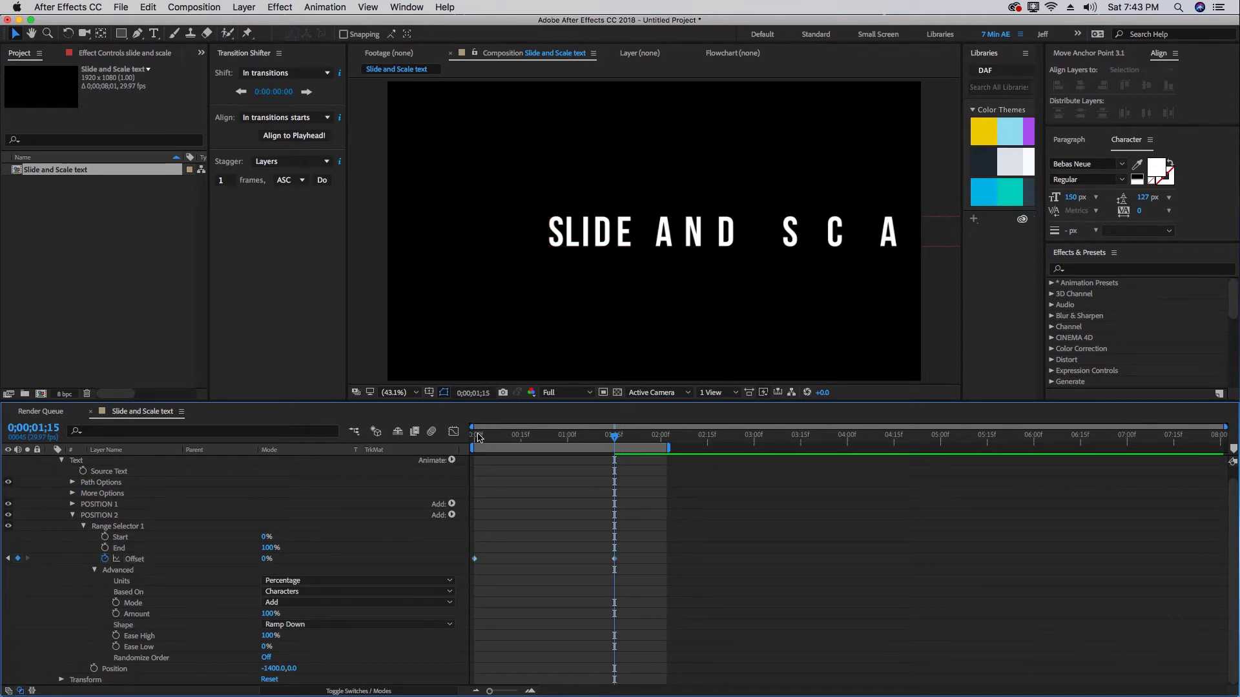
{"action": "left_click", "coordinate": [134, 559]}
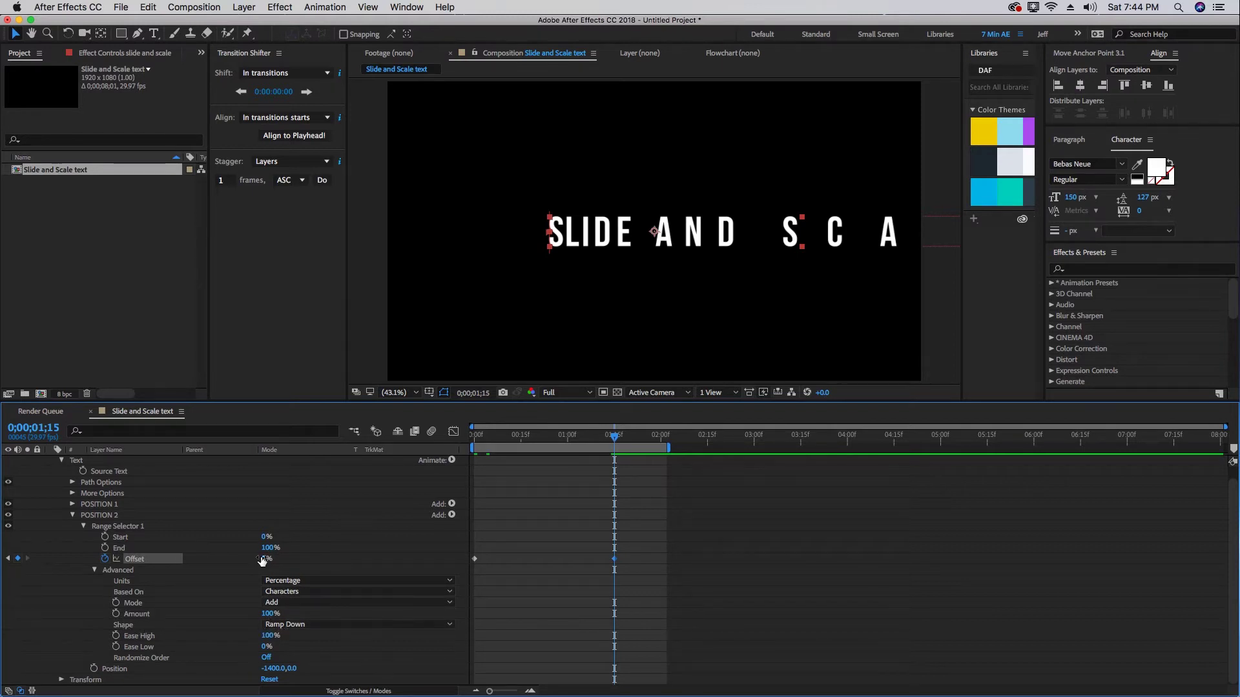
{"action": "left_click_drag", "start_coordinate": [563, 524], "coordinate": [772, 522]}
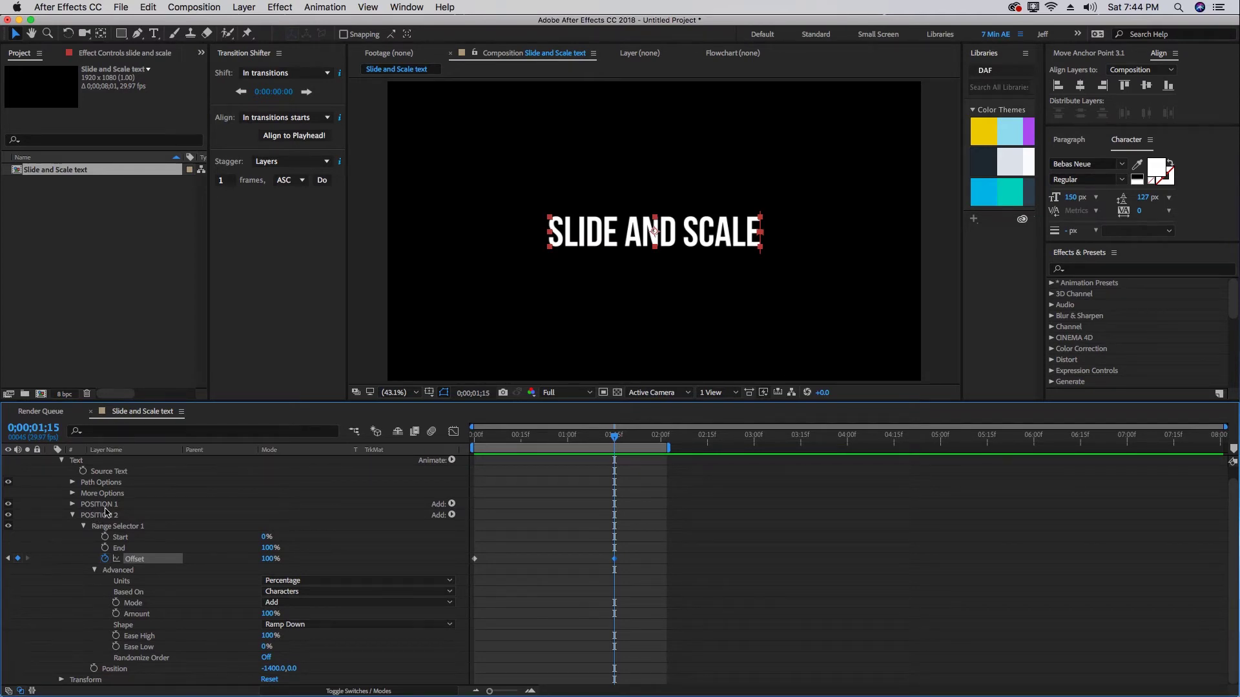
{"action": "left_click", "coordinate": [452, 459]}
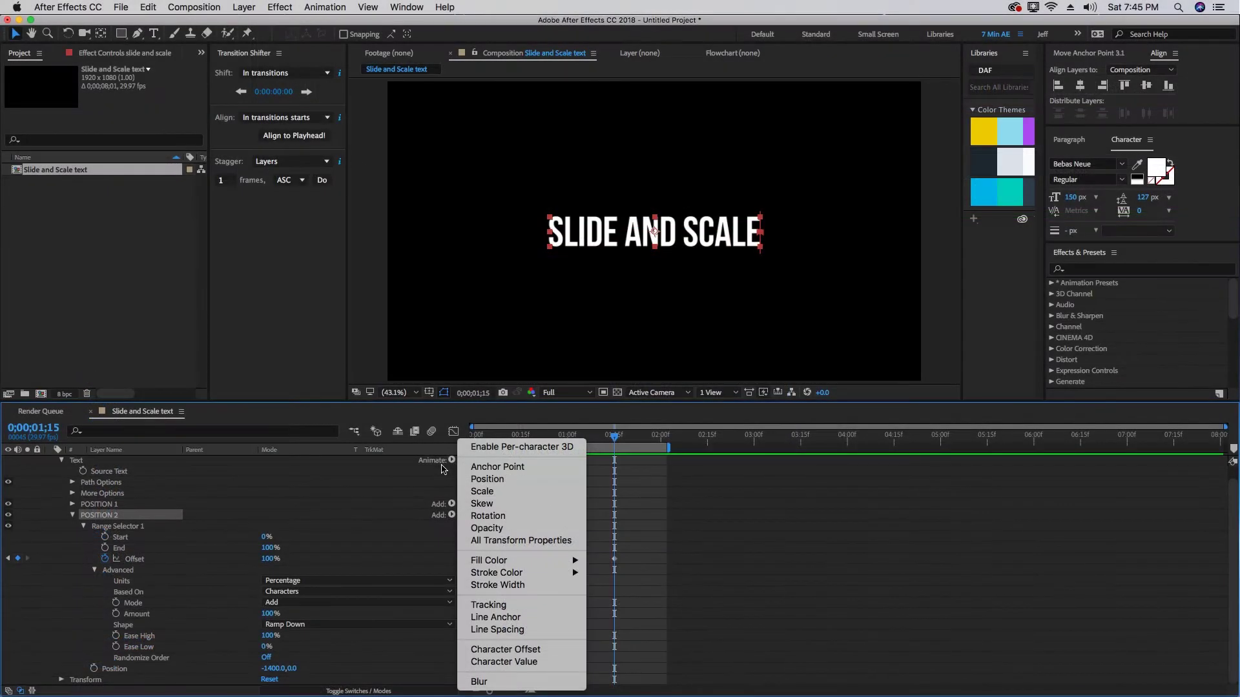
Step: Add an OPACITY animator fading characters from 0% at 0;00 to 100% at 0;00;00;15
{"action": "left_click", "coordinate": [486, 528]}
{"action": "key", "text": "Home"}
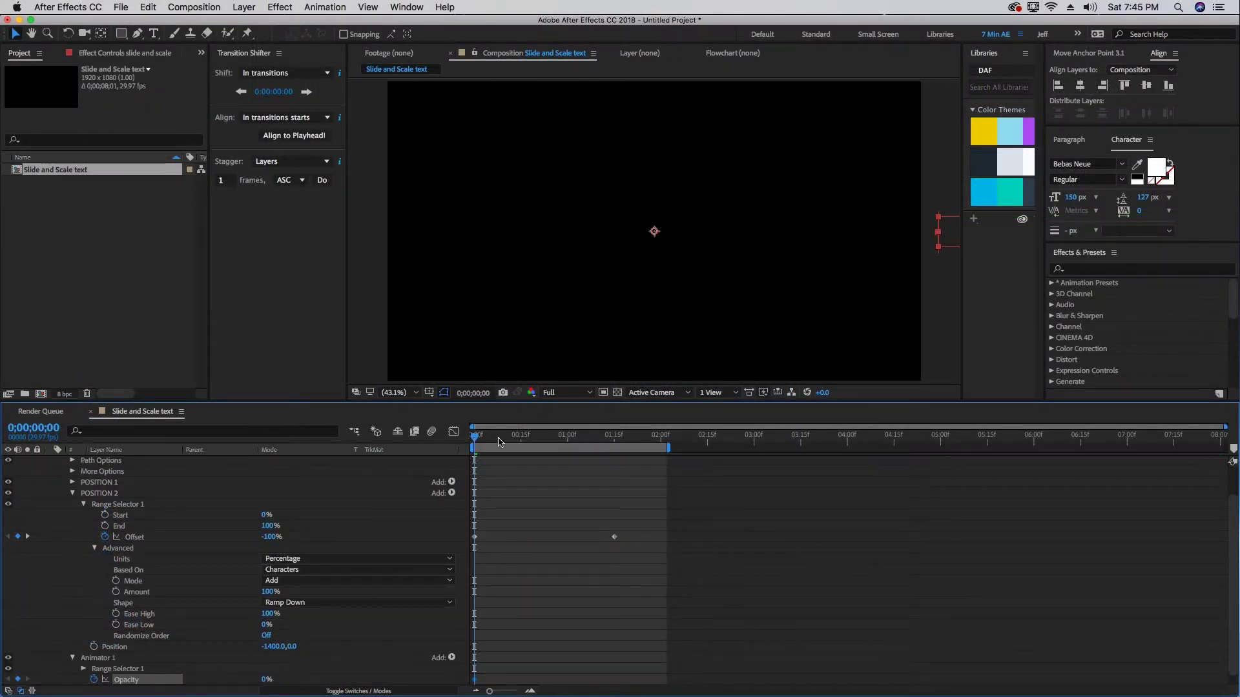
{"action": "left_click_drag", "start_coordinate": [481, 439], "coordinate": [523, 441]}
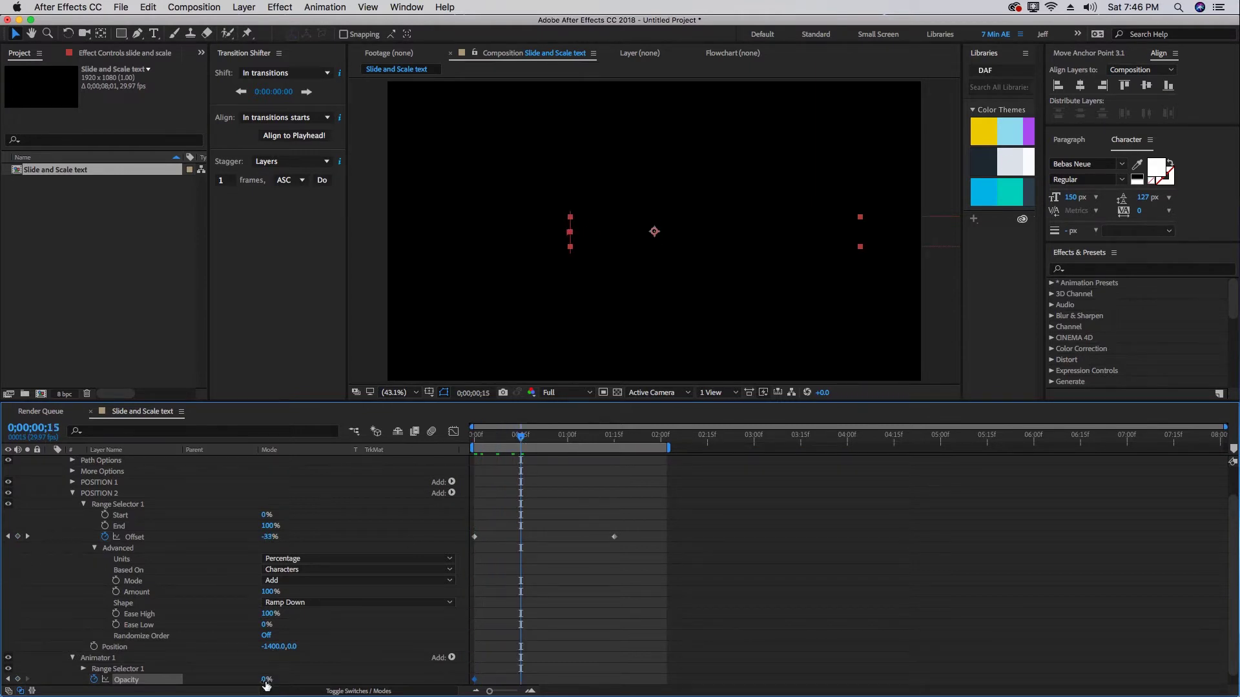
{"action": "left_click_drag", "start_coordinate": [263, 679], "coordinate": [297, 680]}
{"action": "left_click", "coordinate": [98, 657]}
{"action": "key", "text": "Return"}
{"action": "type", "text": "Opac"}
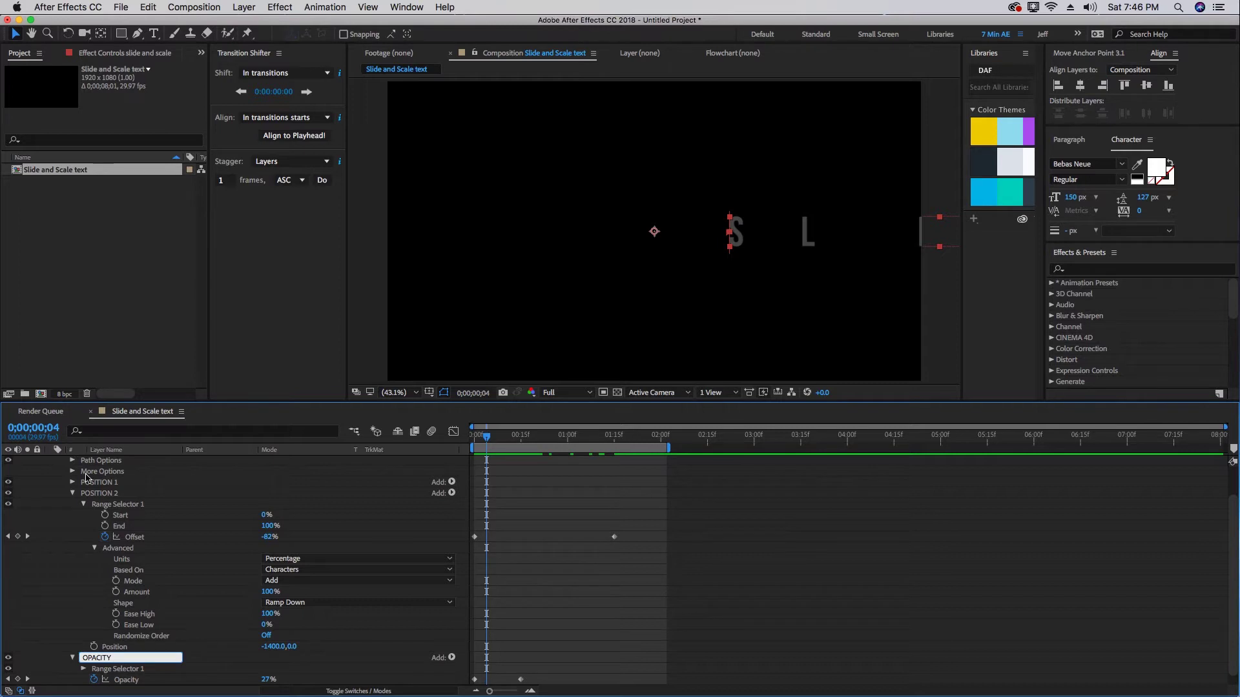
{"action": "left_click", "coordinate": [72, 493]}
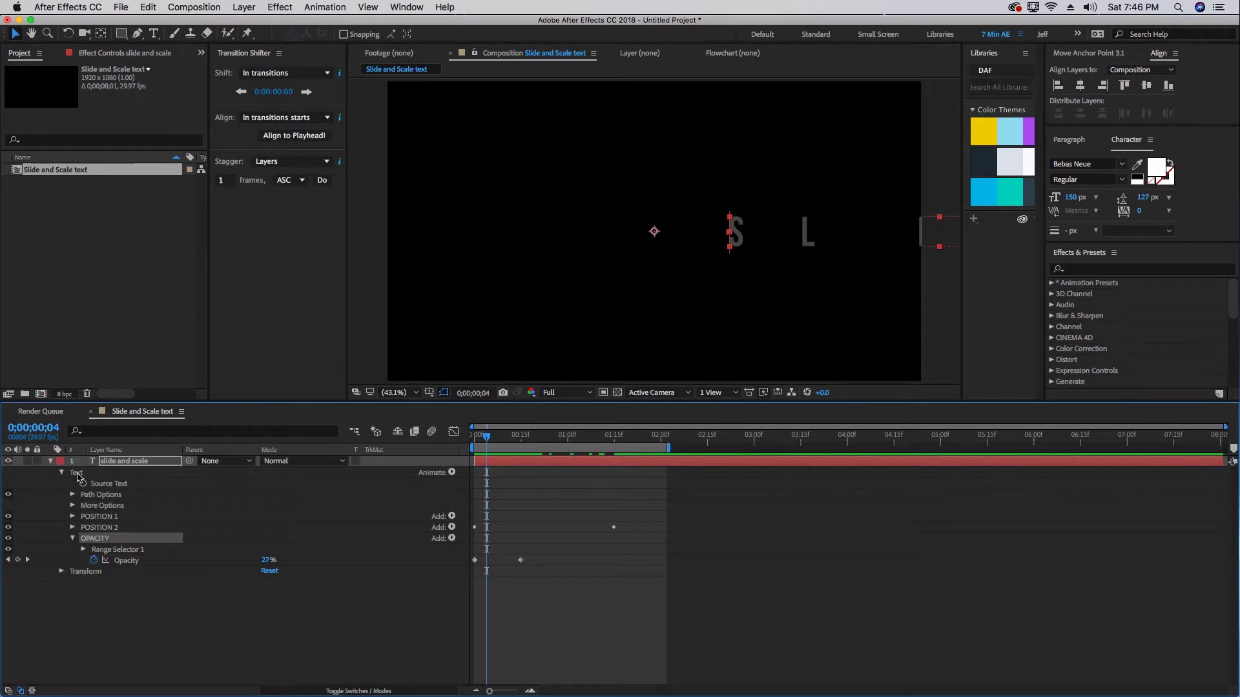
{"action": "left_click", "coordinate": [80, 483]}
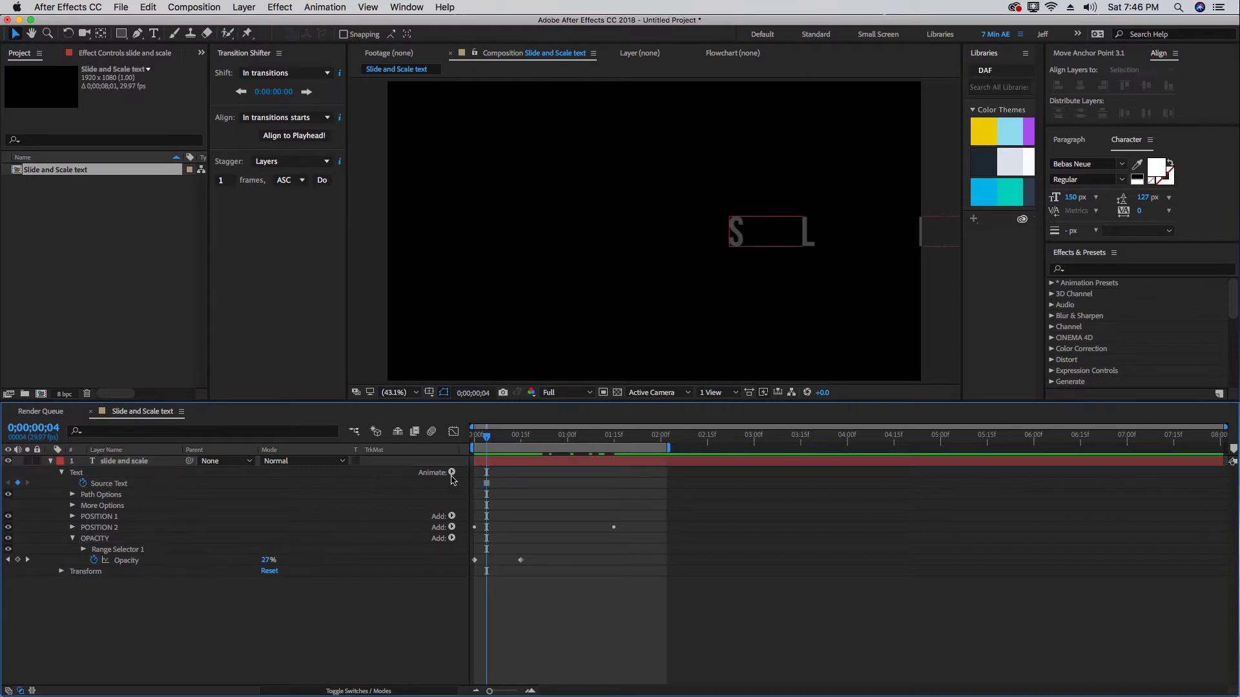
Step: Add a Skew animator to the text and name it SKEW
{"action": "left_click", "coordinate": [451, 471]}
{"action": "left_click", "coordinate": [483, 504]}
{"action": "key", "text": "Home"}
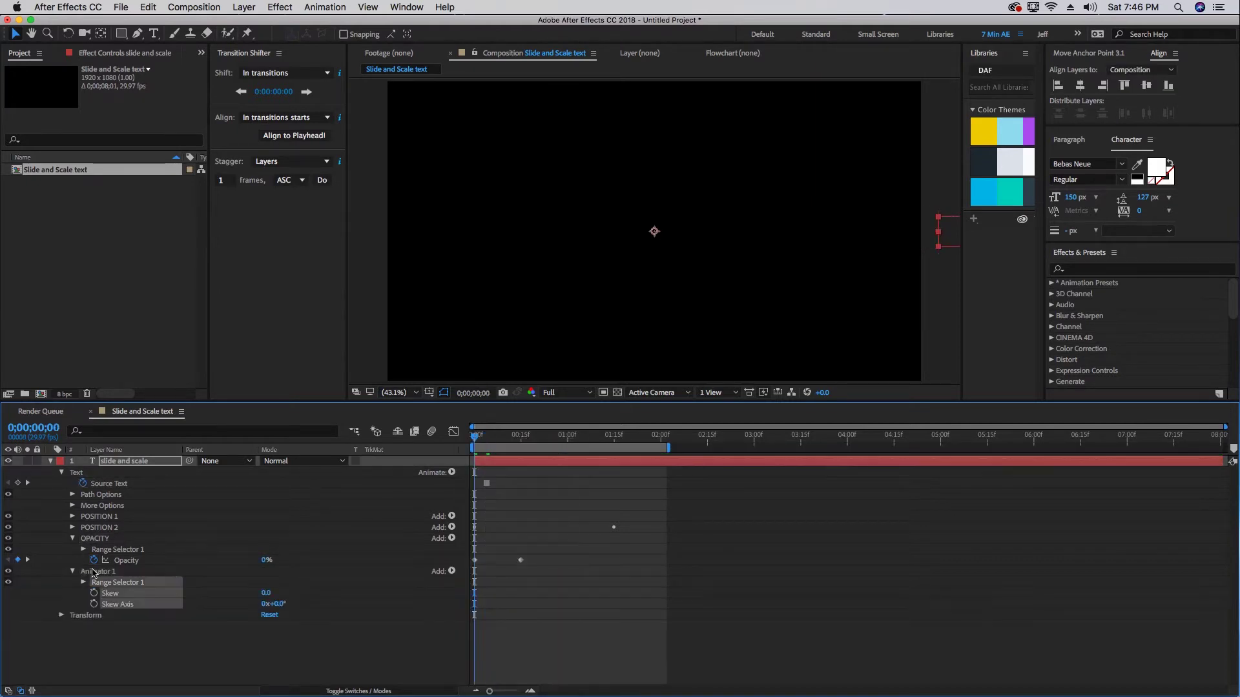
{"action": "left_click", "coordinate": [94, 572]}
{"action": "key", "text": "Return"}
{"action": "type", "text": "SK"}
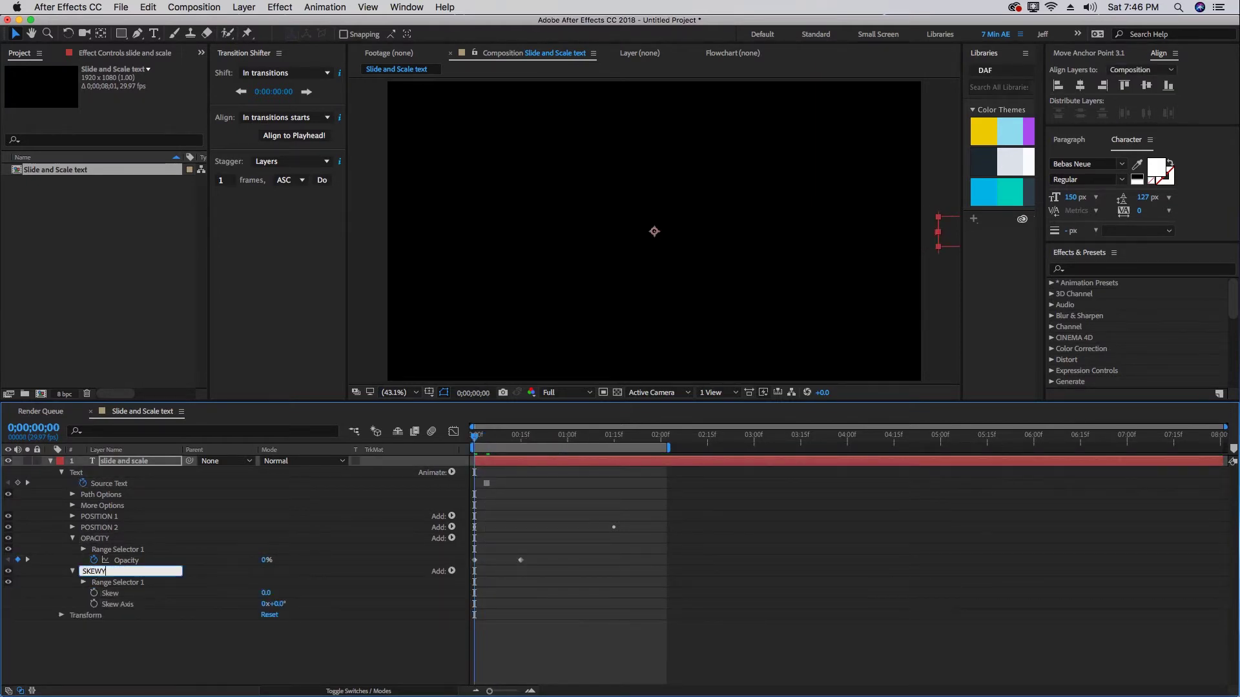
{"action": "type", "text": "EWY"}
{"action": "key", "text": "BackSpace"}
{"action": "left_click", "coordinate": [108, 595]}
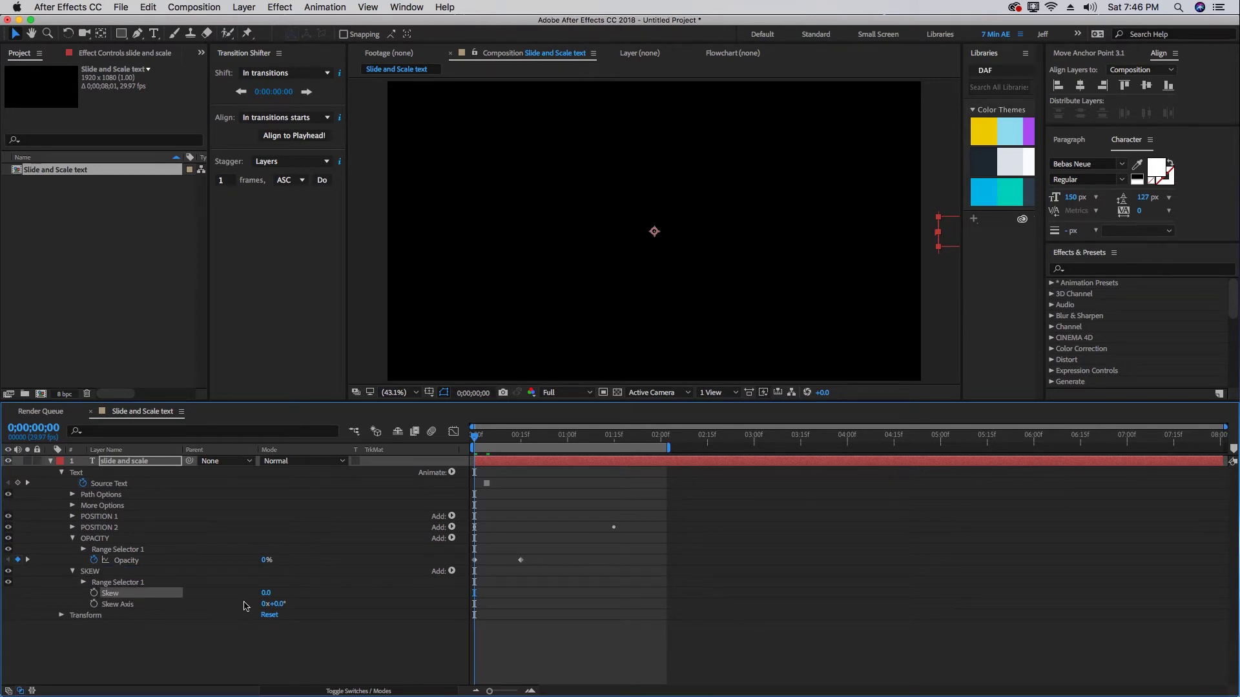
Step: Keyframe Skew at 0 at 0;00;01;15 and -10 at 0;00;00;24
{"action": "left_click", "coordinate": [611, 437]}
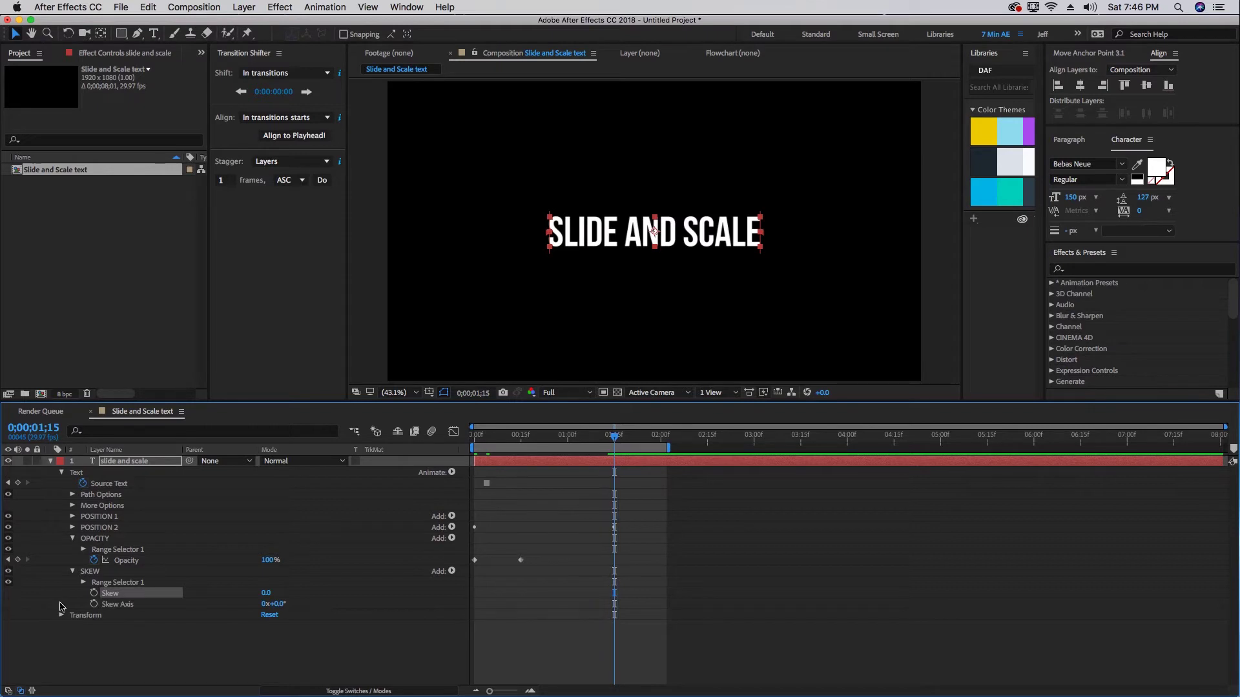
{"action": "left_click", "coordinate": [94, 593]}
{"action": "key", "text": "shift+Page_Up"}
{"action": "key", "text": "shift+Page_Up"}
{"action": "key", "text": "Page_Up"}
{"action": "left_click_drag", "start_coordinate": [265, 593], "coordinate": [252, 587]}
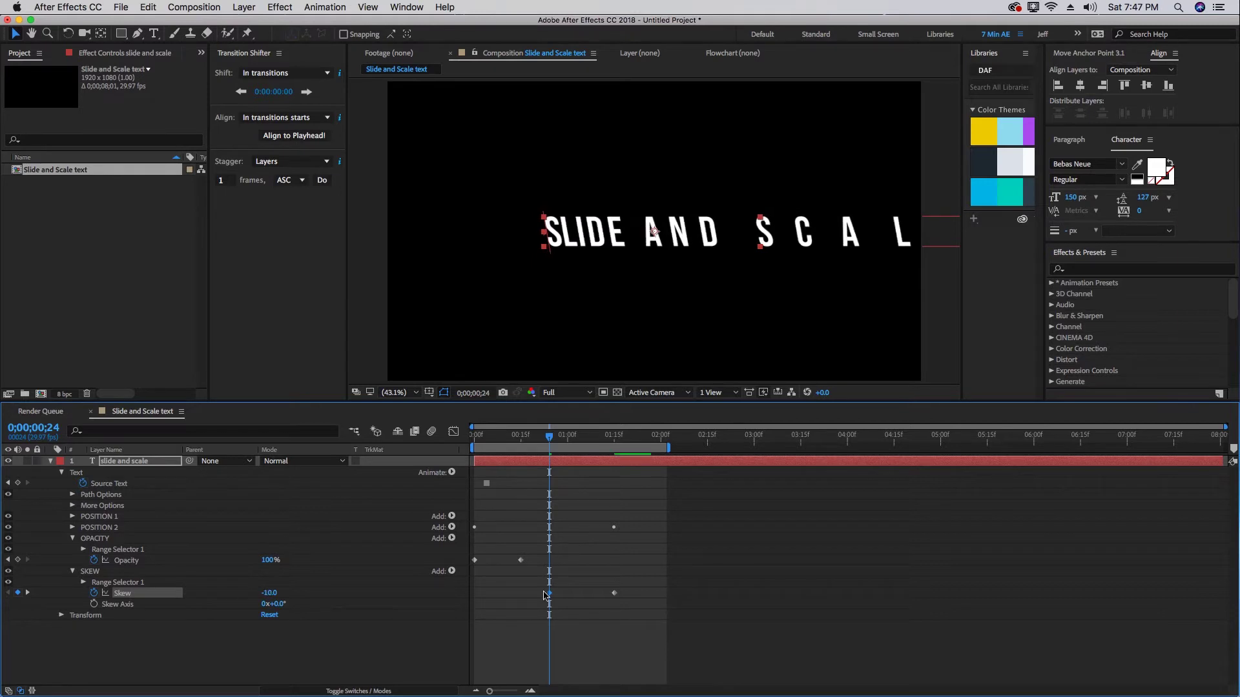
Step: Preview the slide, fade and skew animation from the start
{"action": "key", "text": "Home"}
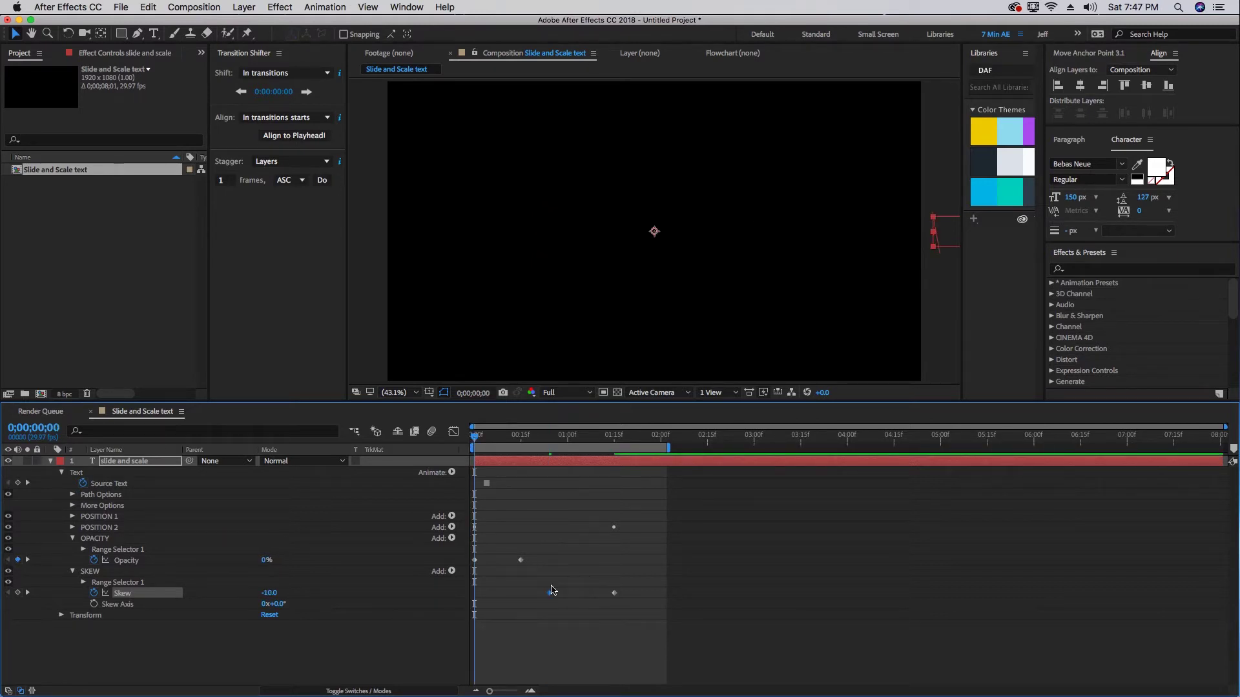
{"action": "key", "text": "space"}
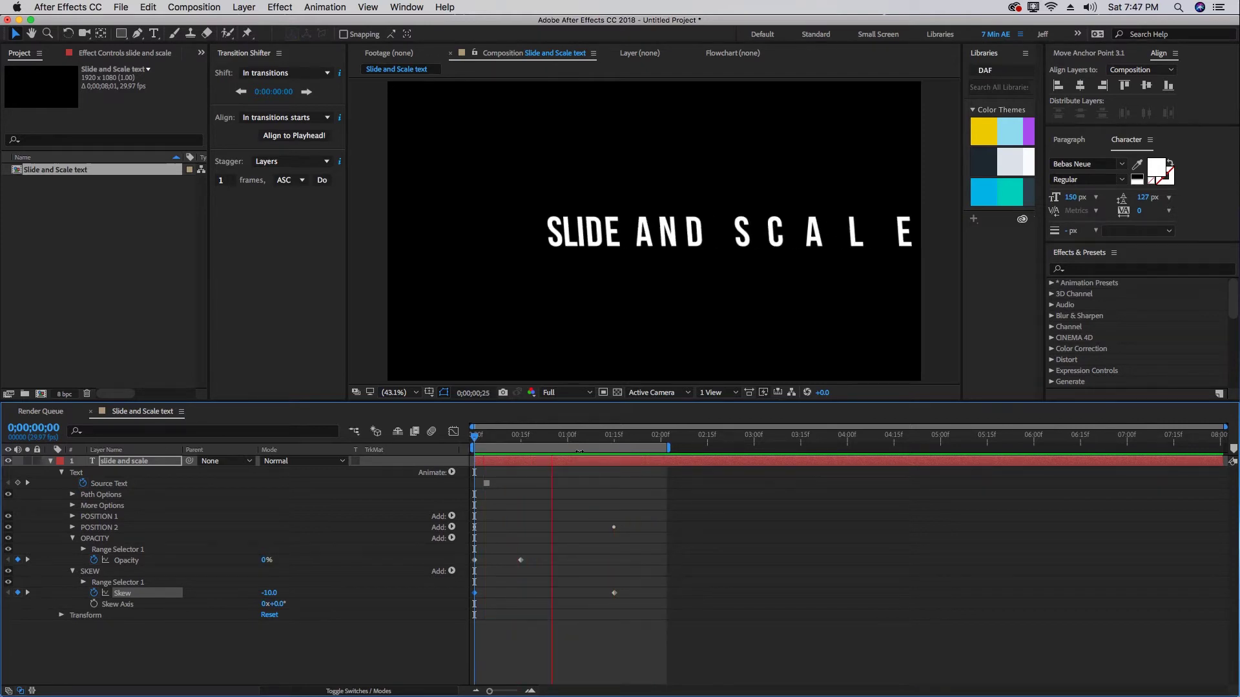
{"action": "key", "text": "space"}
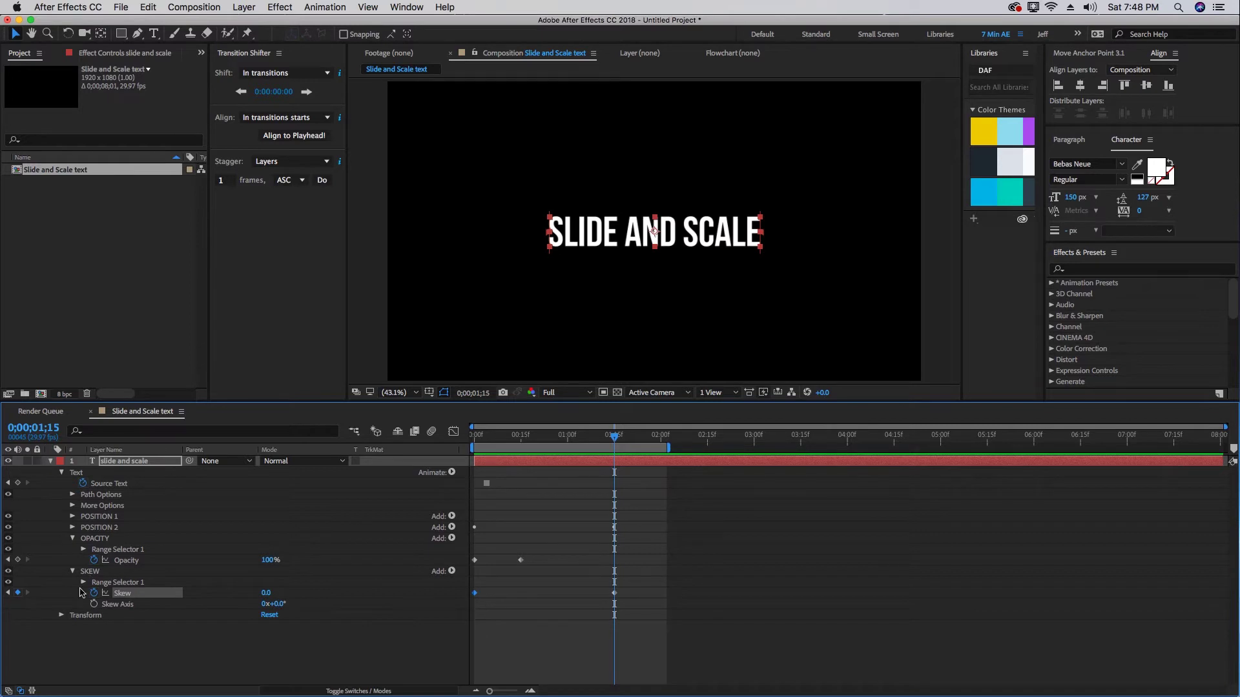
Step: Set SKEW's range selector Shape to Ramp Down with Ease High 100%, then preview
{"action": "left_click", "coordinate": [83, 583]}
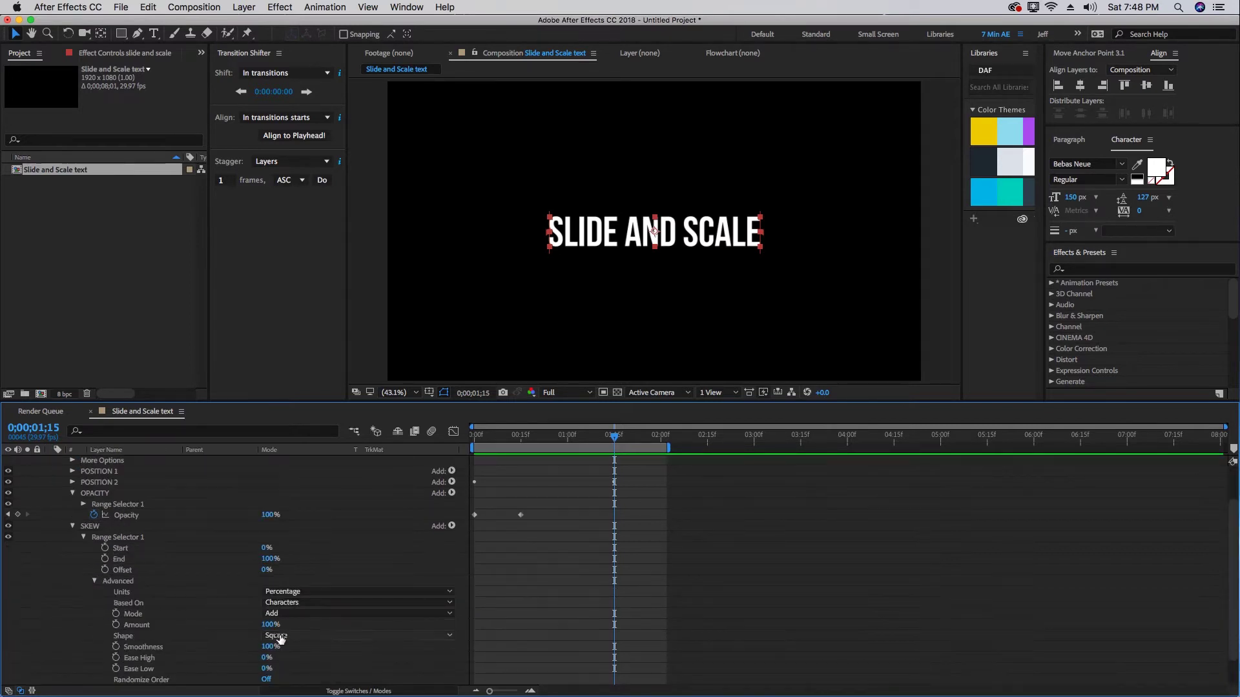
{"action": "left_click", "coordinate": [279, 637]}
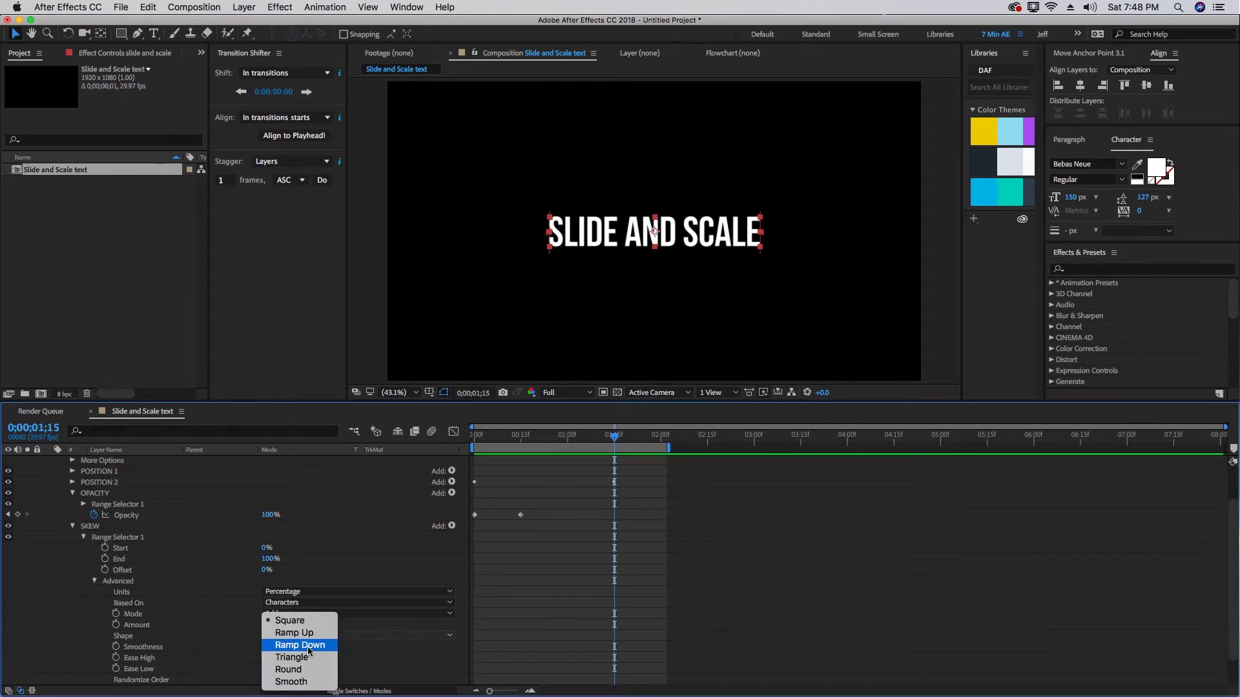
{"action": "left_click", "coordinate": [301, 645]}
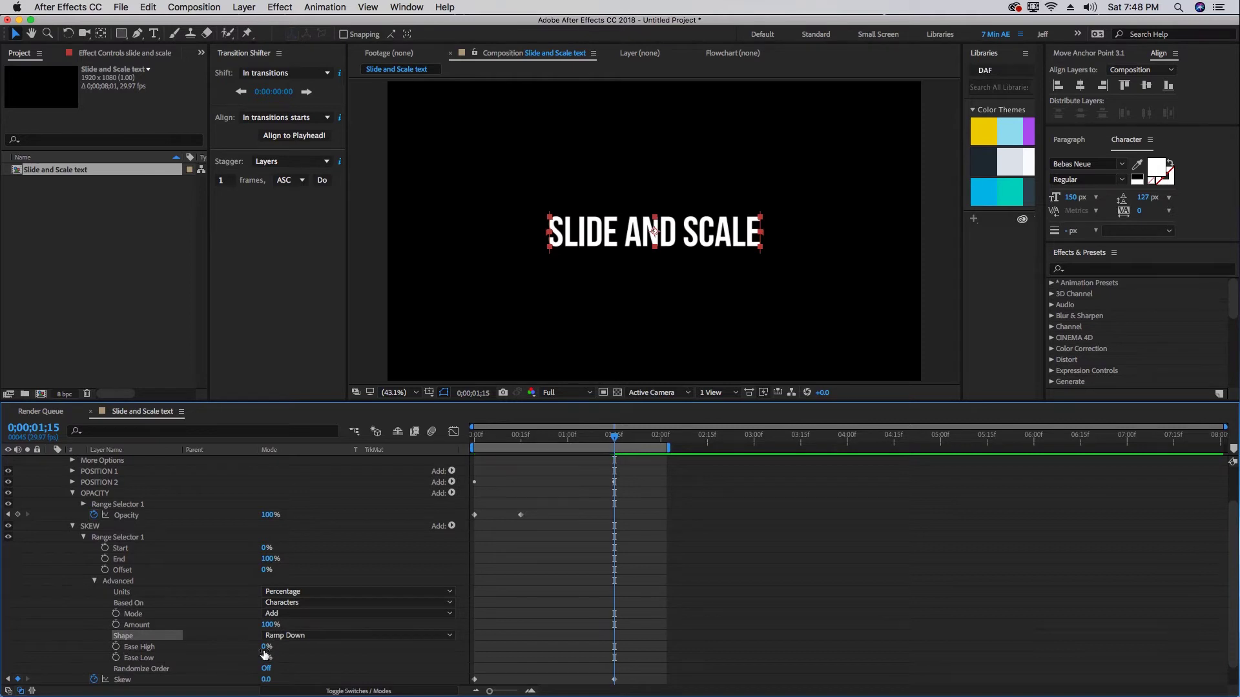
{"action": "left_click_drag", "start_coordinate": [264, 648], "coordinate": [728, 598]}
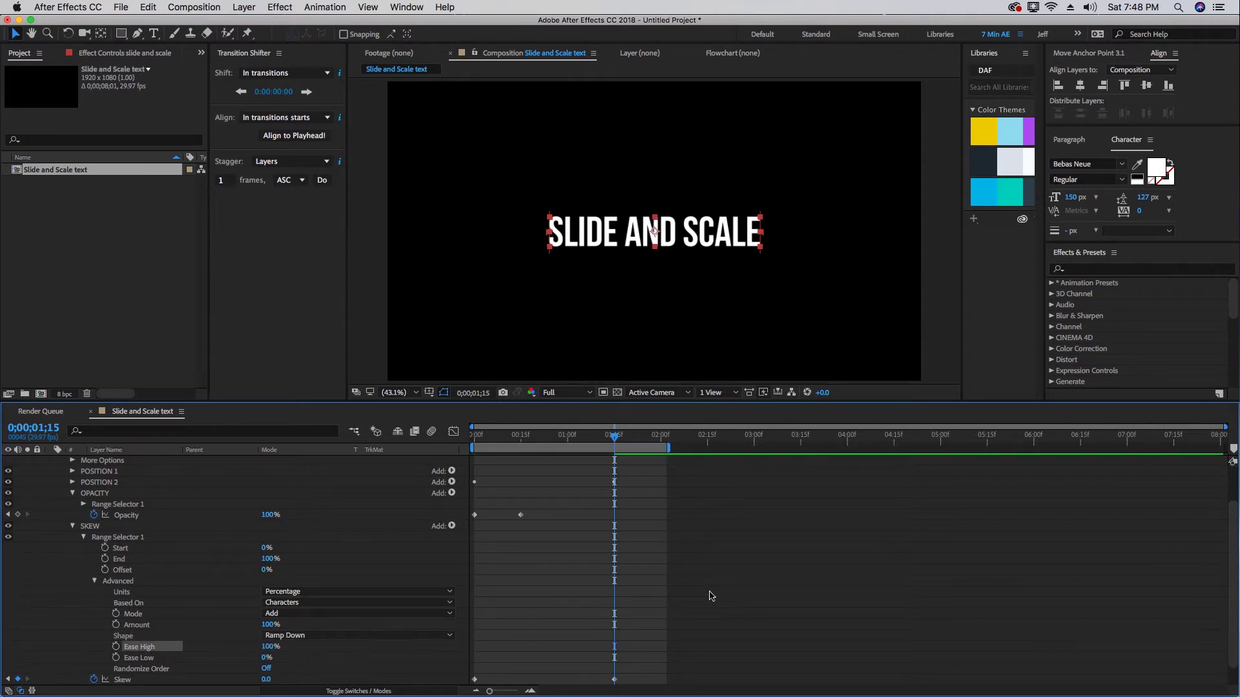
{"action": "key", "text": "space"}
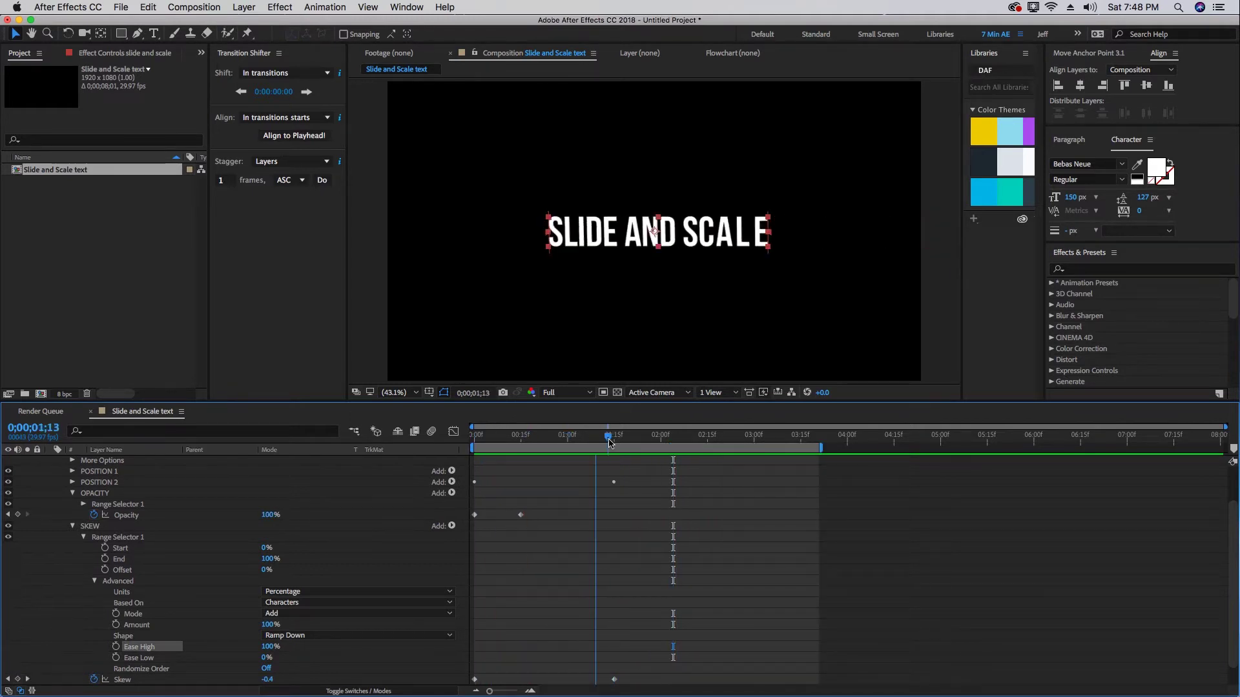
{"action": "left_click_drag", "start_coordinate": [609, 442], "coordinate": [614, 441]}
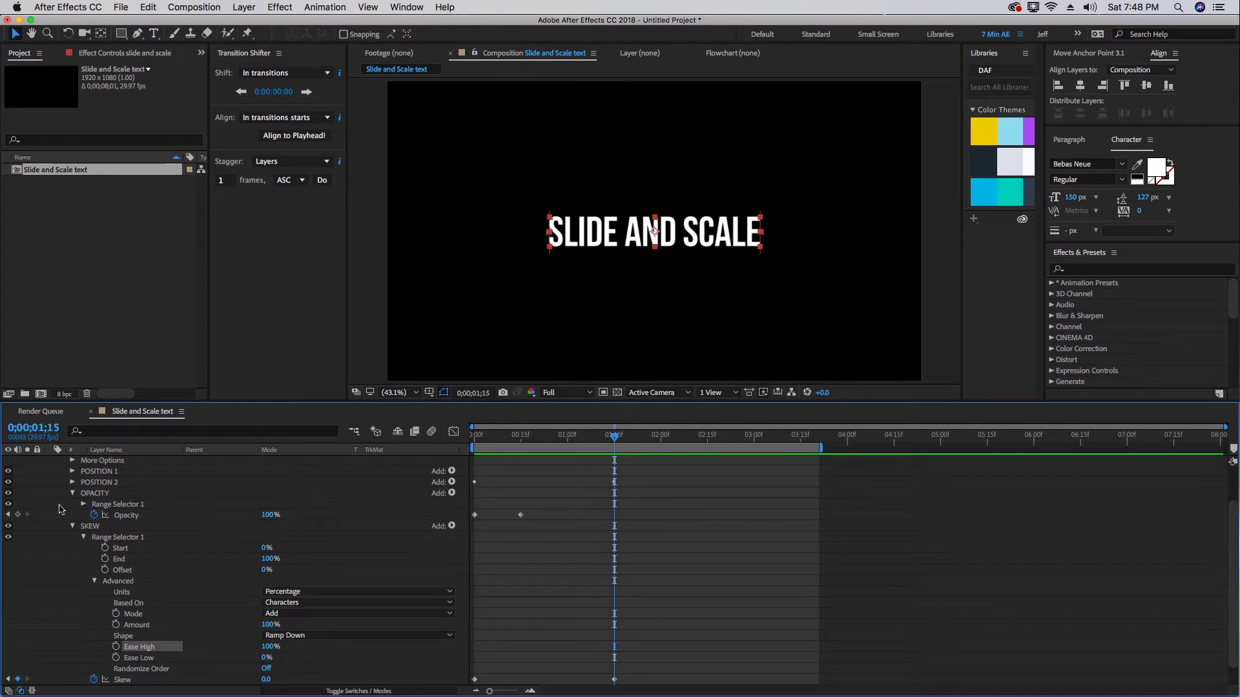
{"action": "left_click", "coordinate": [155, 489]}
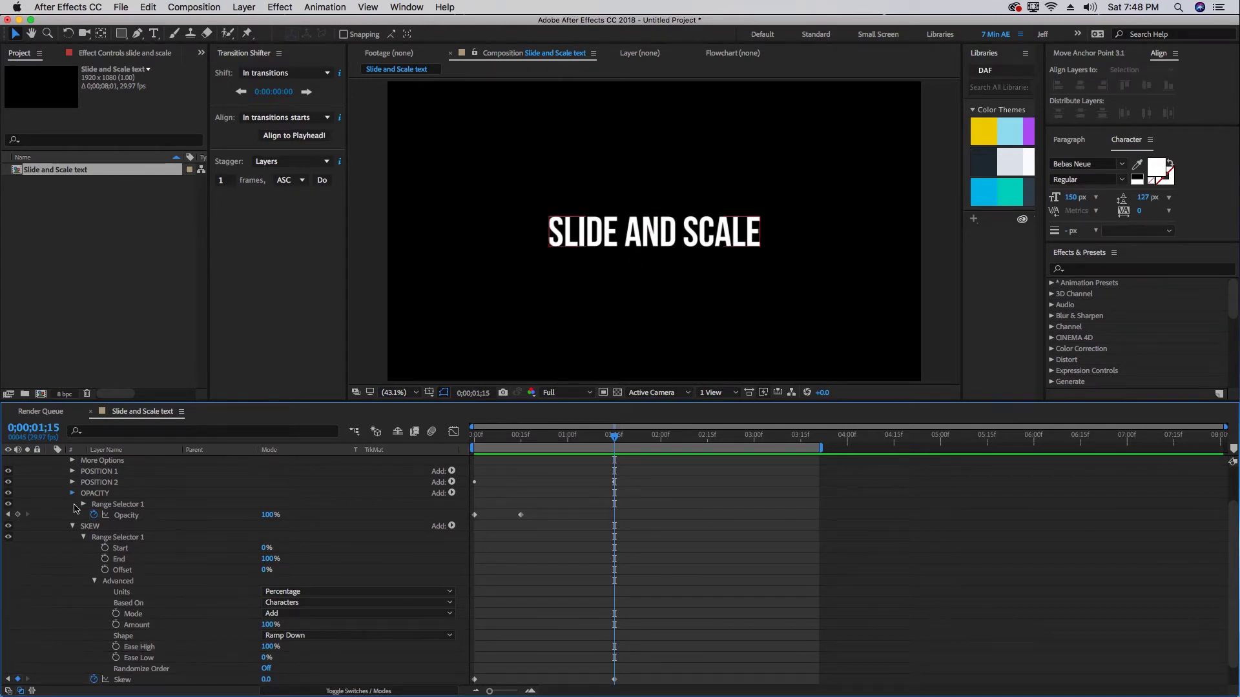
Step: Add a Scale animator named SCALE 01 and duplicate it into SCALE 02
{"action": "left_click", "coordinate": [105, 487]}
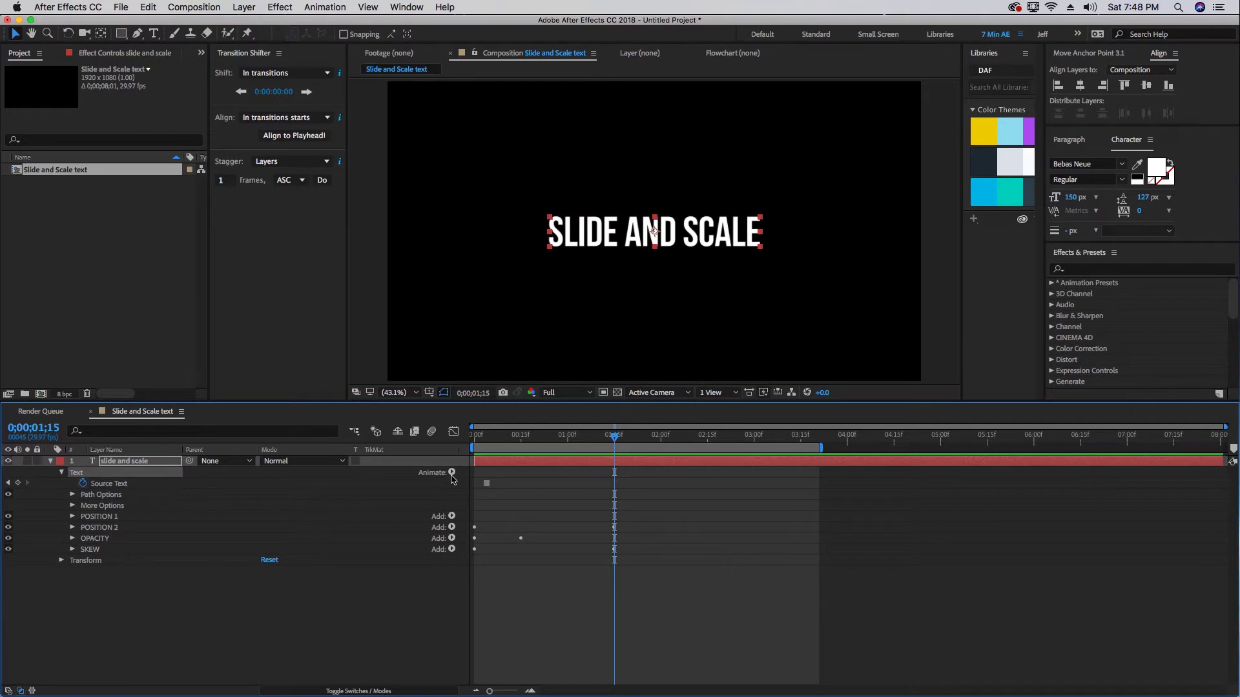
{"action": "left_click", "coordinate": [450, 475]}
{"action": "left_click", "coordinate": [488, 490]}
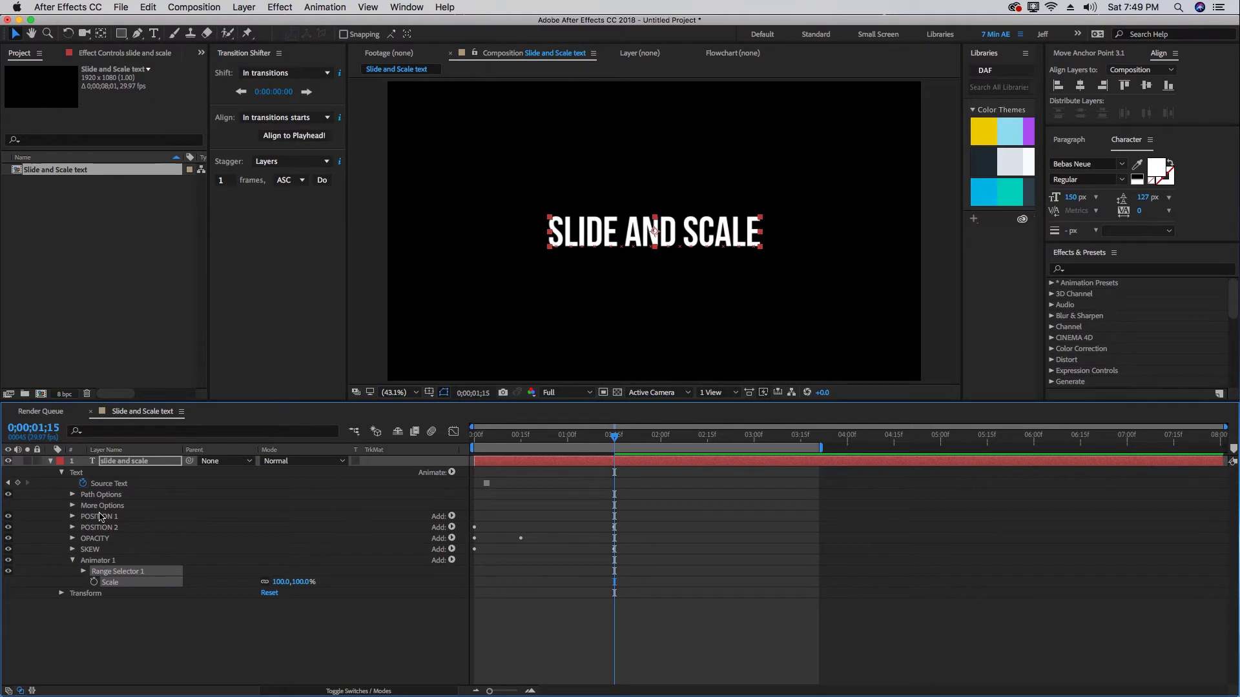
{"action": "left_click", "coordinate": [98, 560]}
{"action": "key", "text": "Return"}
{"action": "type", "text": "SCALE"}
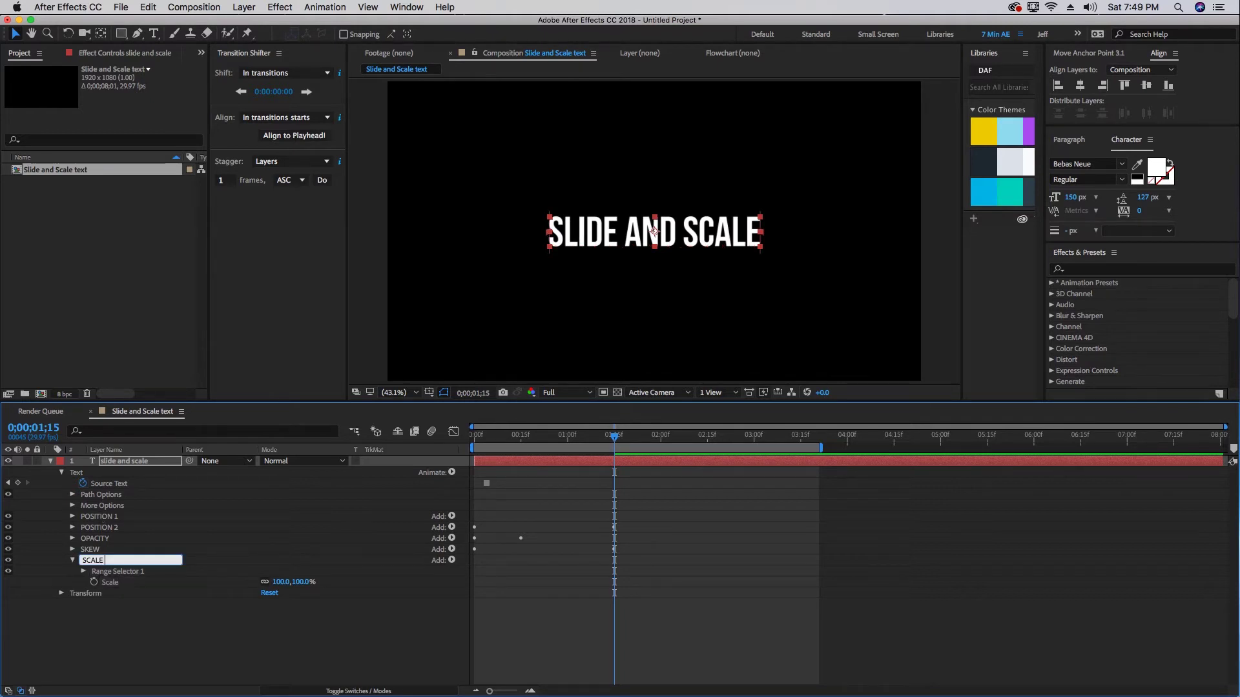
{"action": "type", "text": " 01"}
{"action": "key", "text": "Return"}
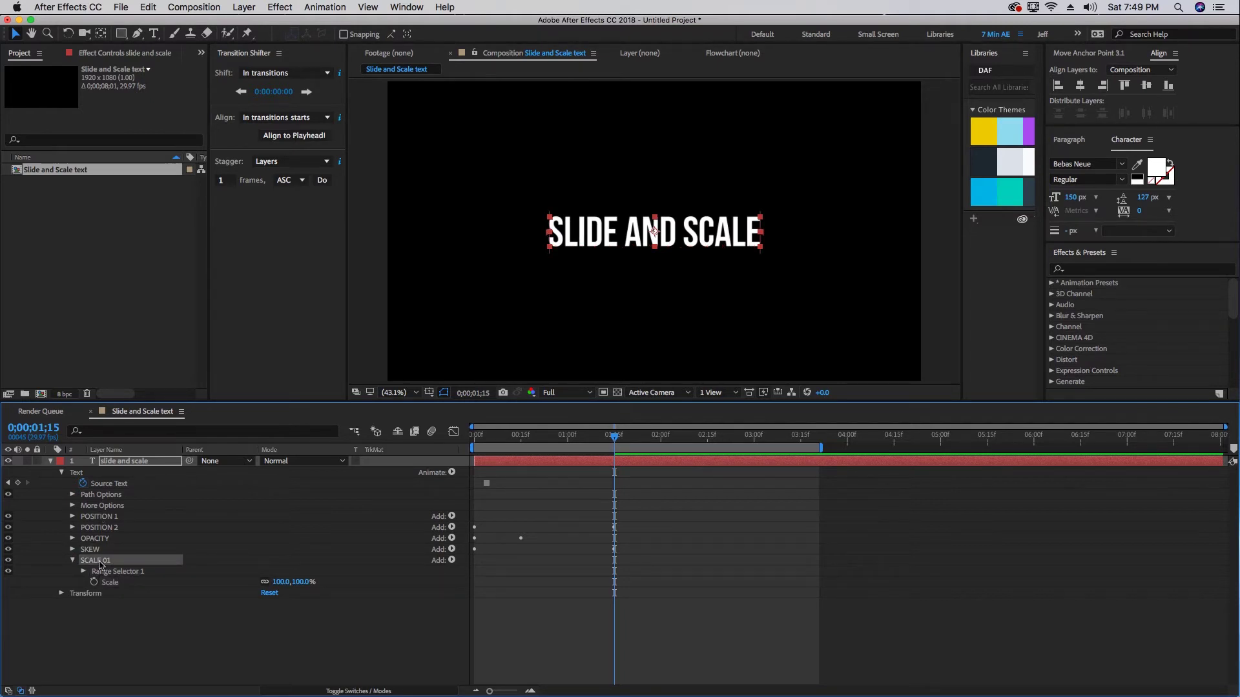
{"action": "key", "text": "super+d"}
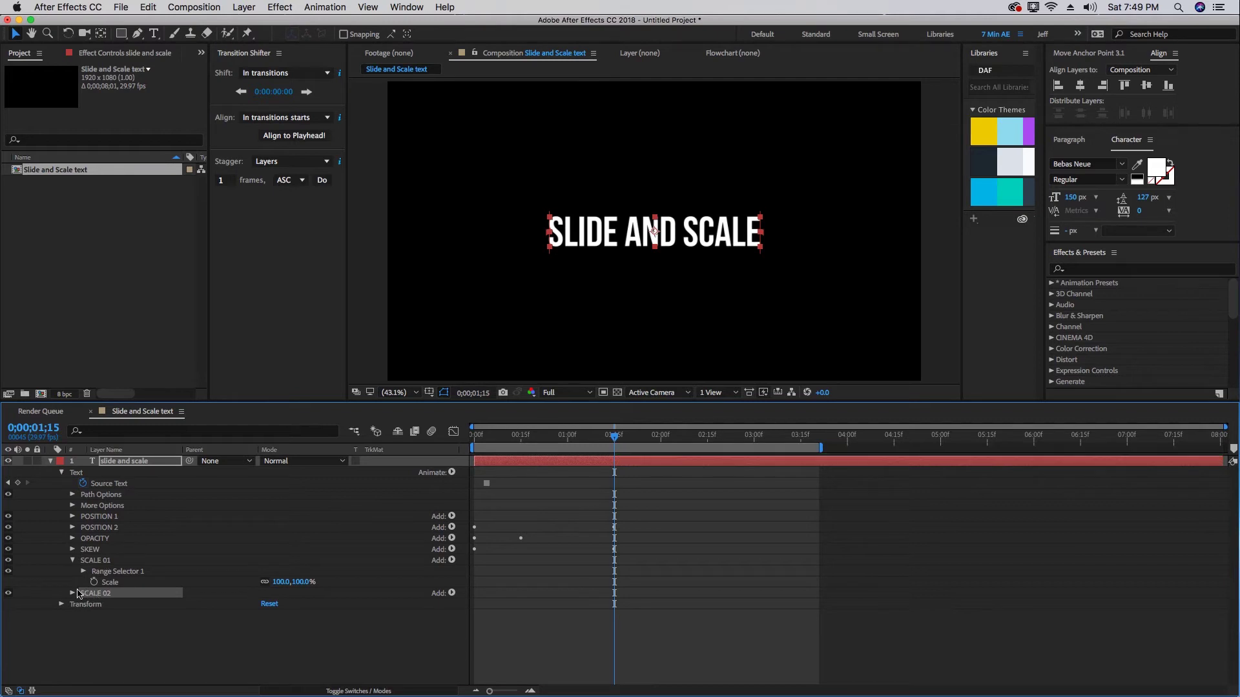
{"action": "left_click", "coordinate": [73, 593]}
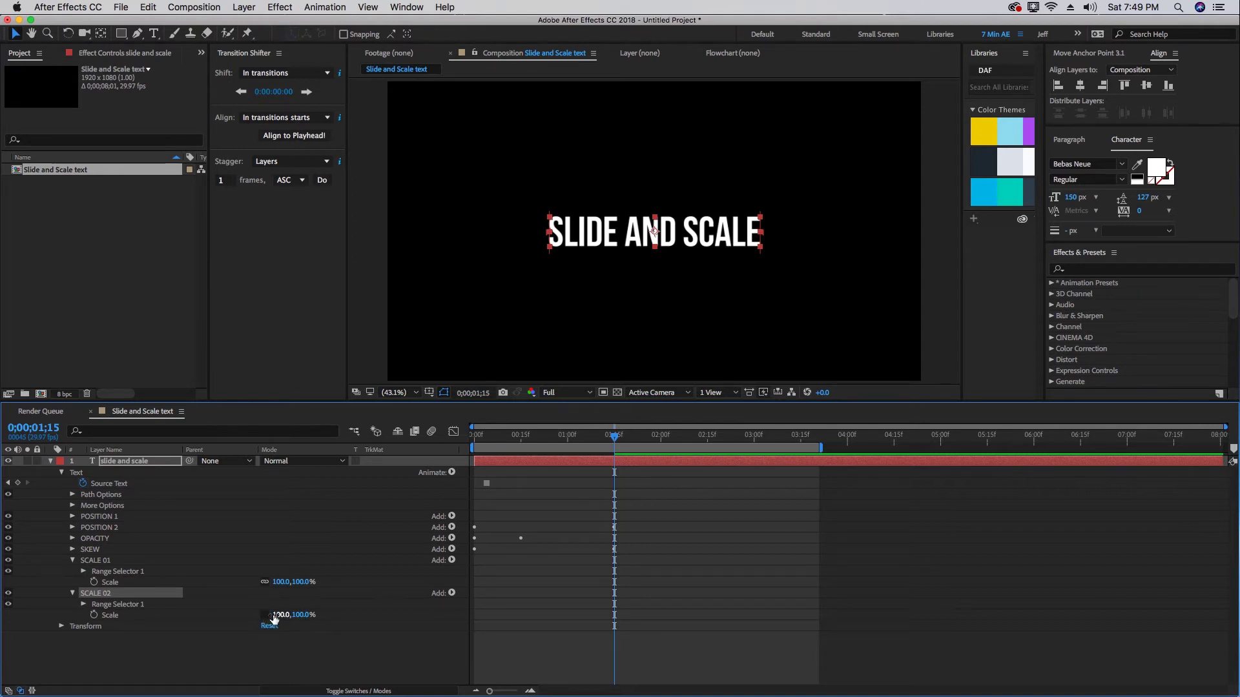
Step: Set SCALE 02's Scale to 100,115%
{"action": "left_click", "coordinate": [303, 615]}
{"action": "type", "text": "115"}
{"action": "key", "text": "Return"}
{"action": "left_click", "coordinate": [80, 562]}
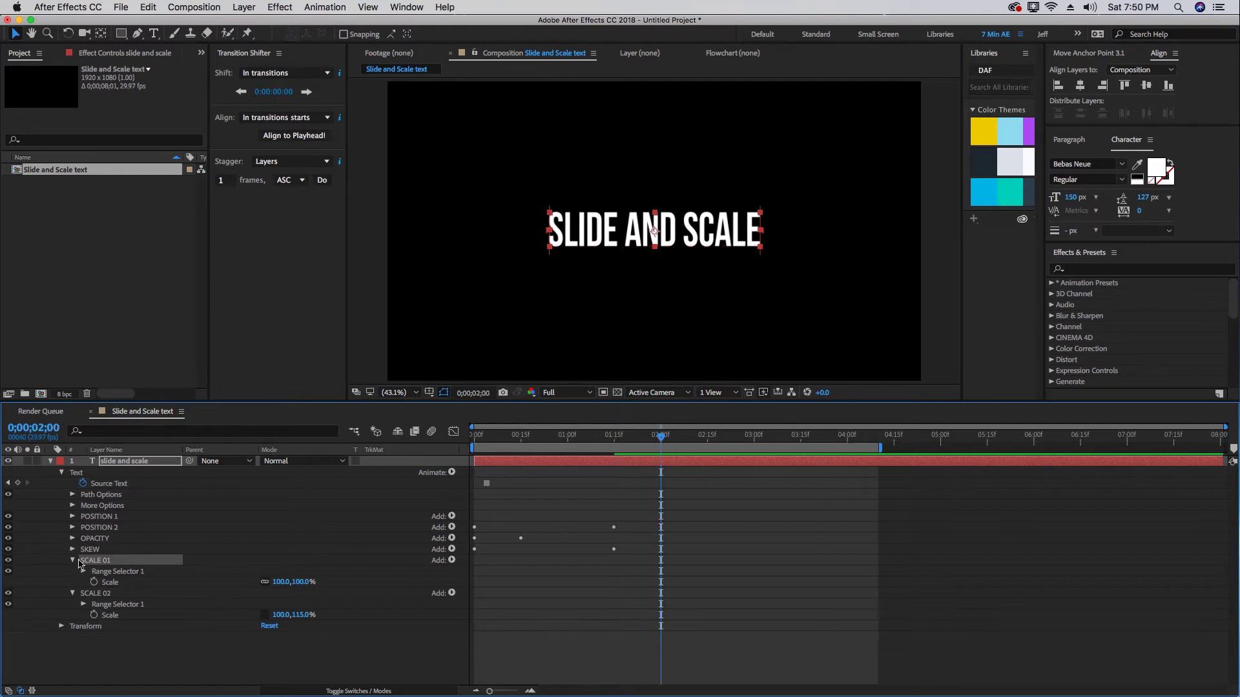
{"action": "left_click", "coordinate": [74, 562]}
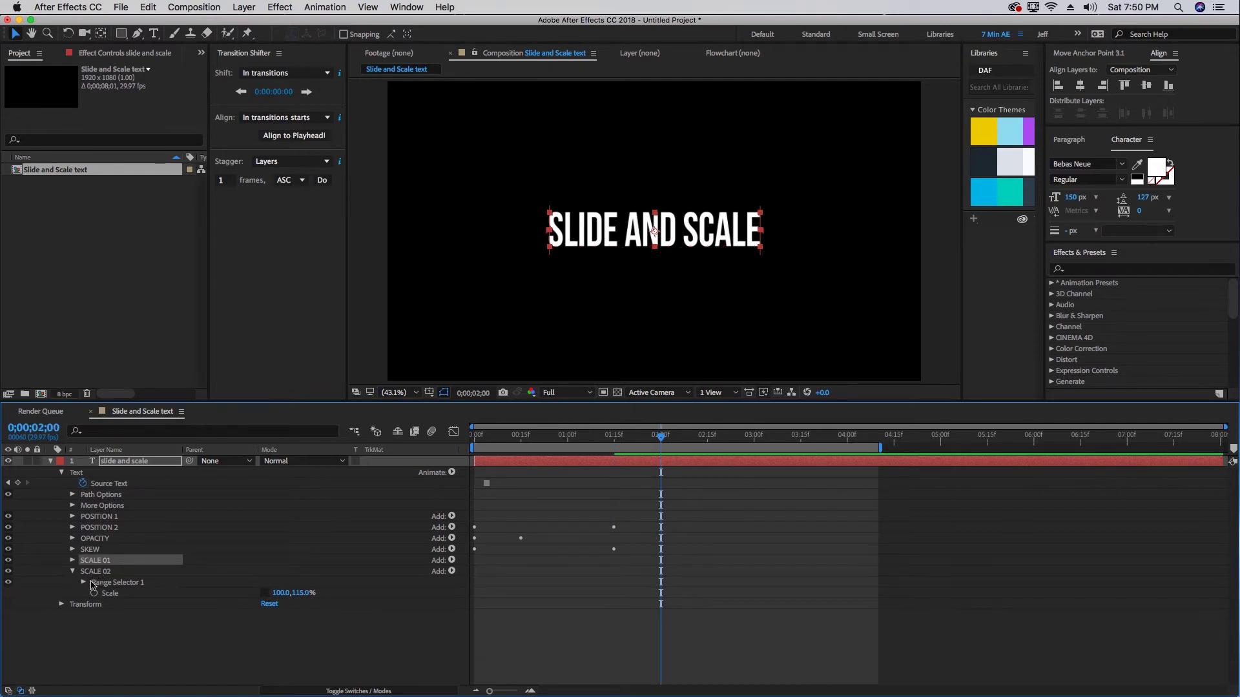
Step: Keyframe SCALE 02's Offset from -100% at 0;00;02;00 to 100% at 0;00;02;15
{"action": "left_click", "coordinate": [84, 582]}
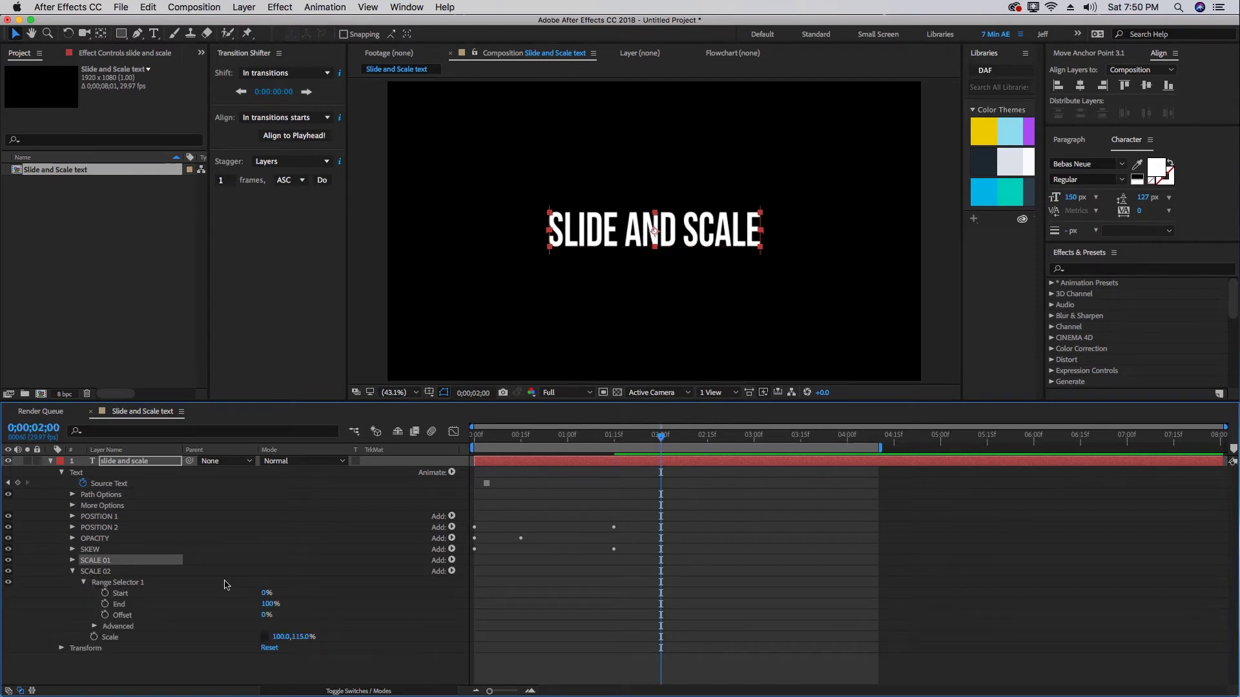
{"action": "left_click", "coordinate": [105, 615]}
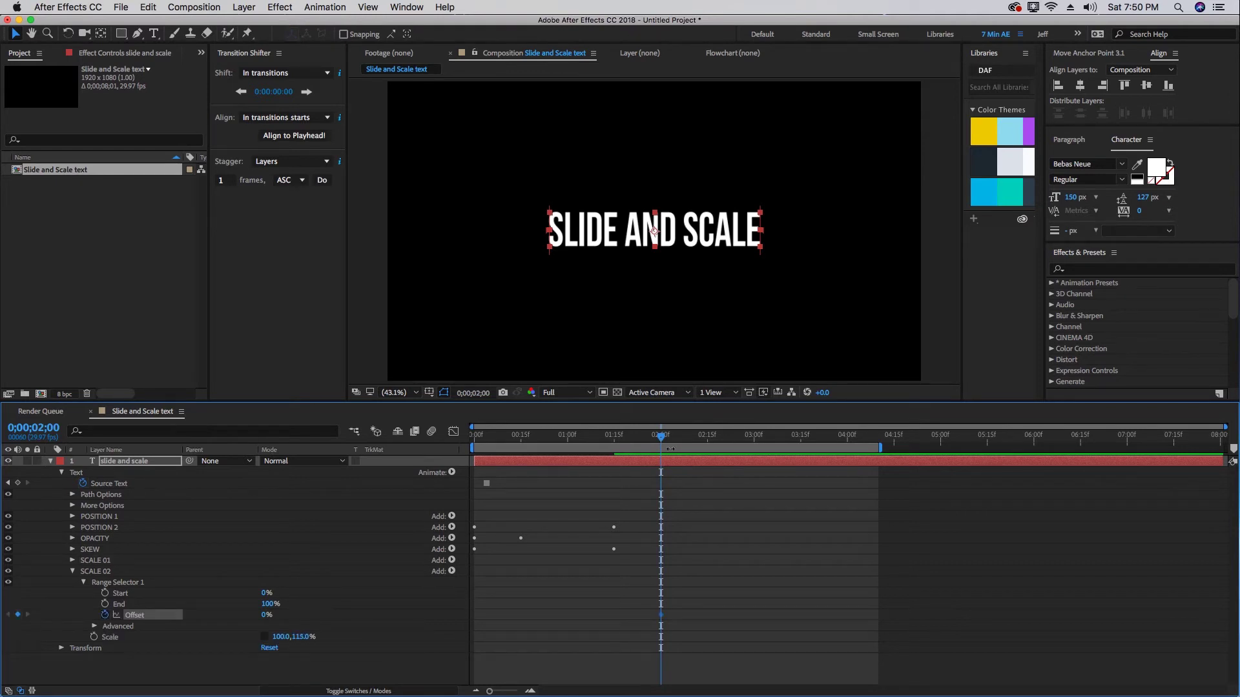
{"action": "left_click", "coordinate": [709, 439]}
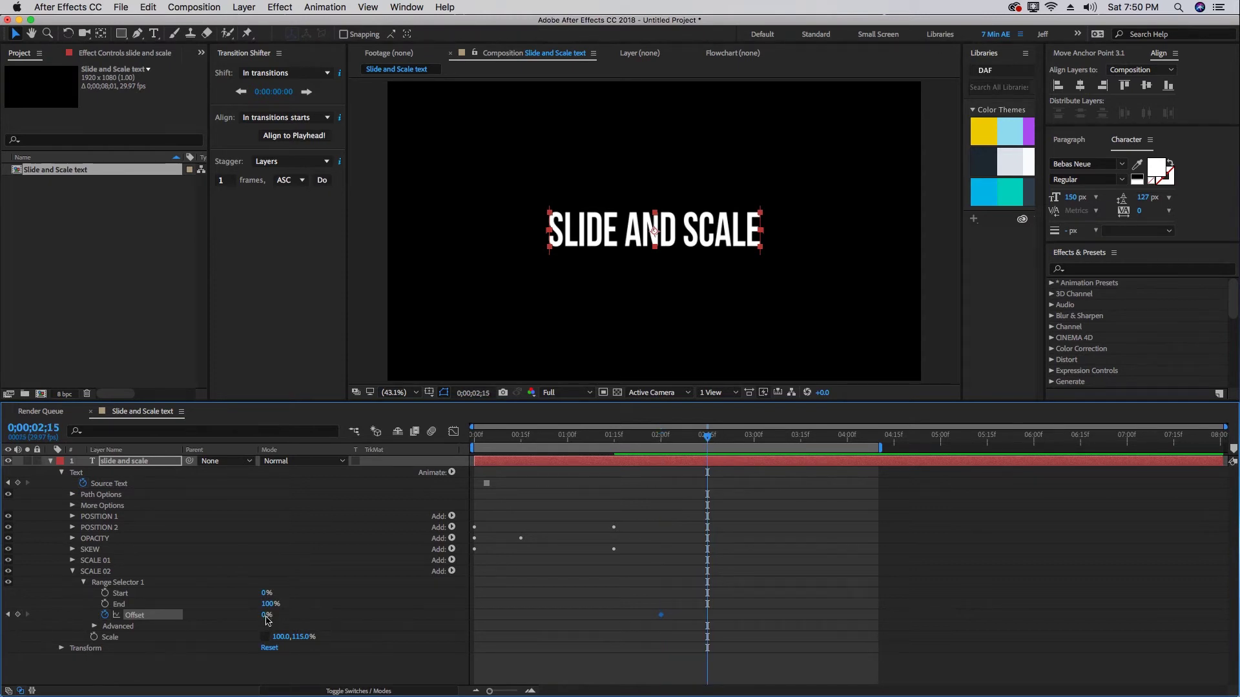
{"action": "left_click", "coordinate": [268, 616]}
{"action": "left_click_drag", "start_coordinate": [310, 612], "coordinate": [245, 612]}
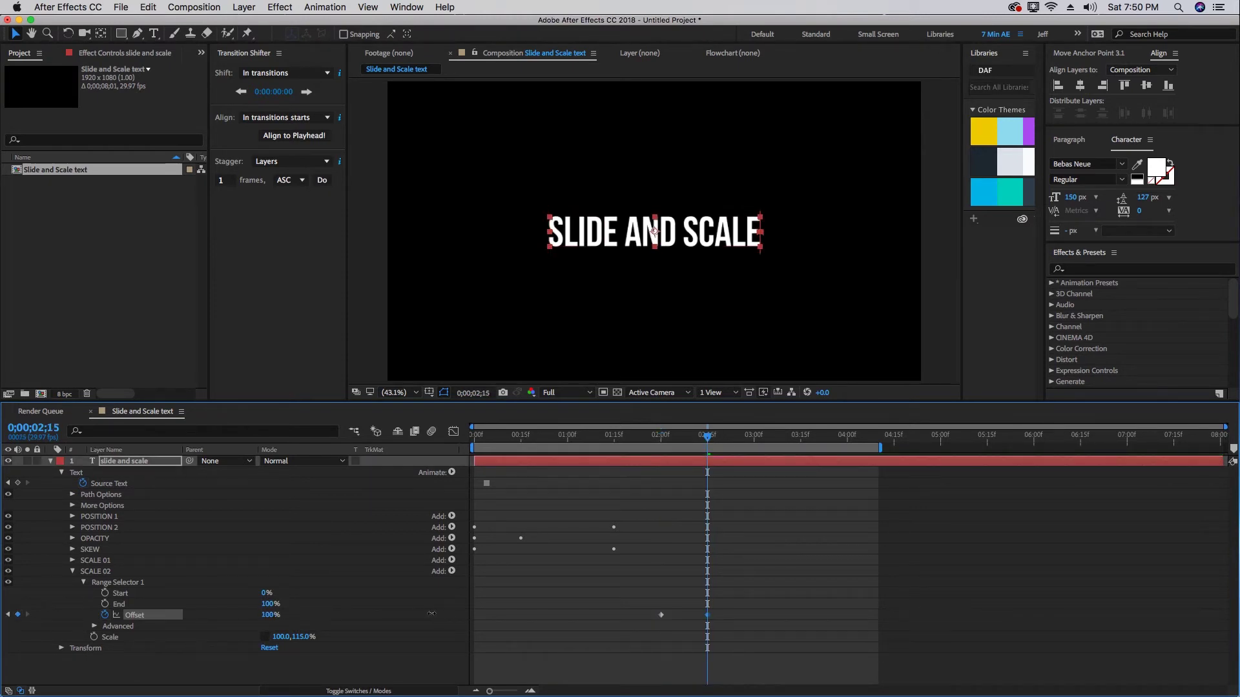
{"action": "left_click_drag", "start_coordinate": [708, 436], "coordinate": [658, 434]}
Step: Preview the vertical scale animation
{"action": "key", "text": "space"}
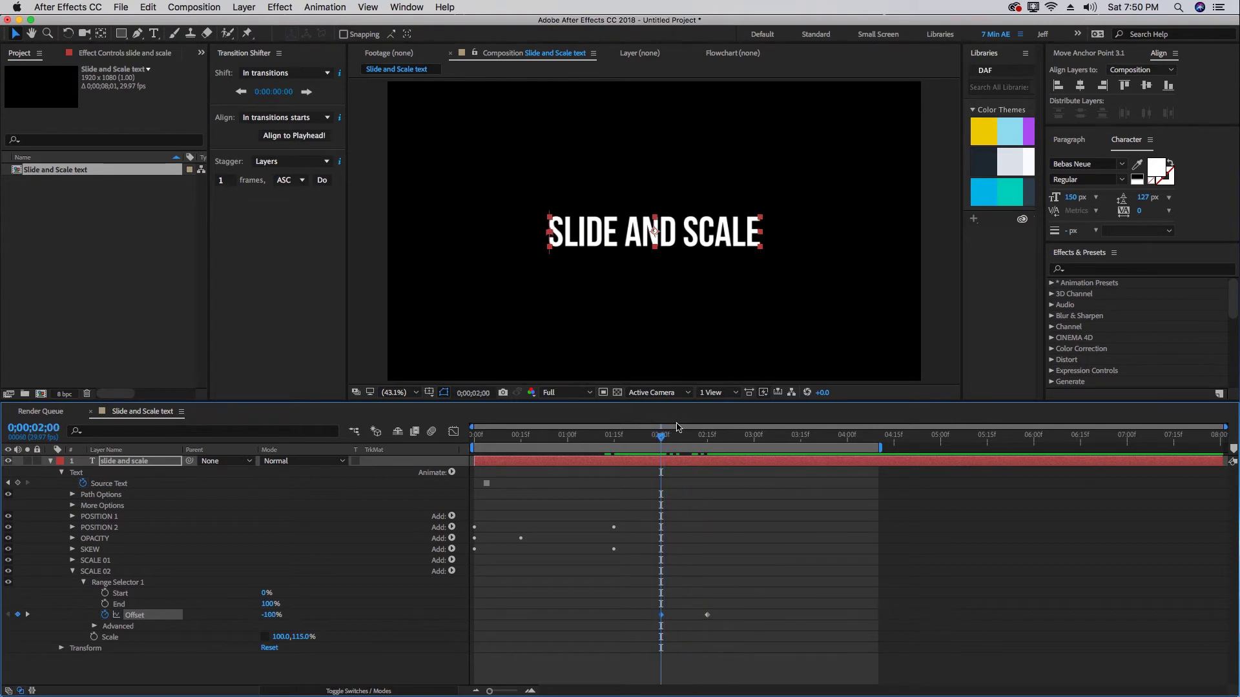
{"action": "key", "text": "space"}
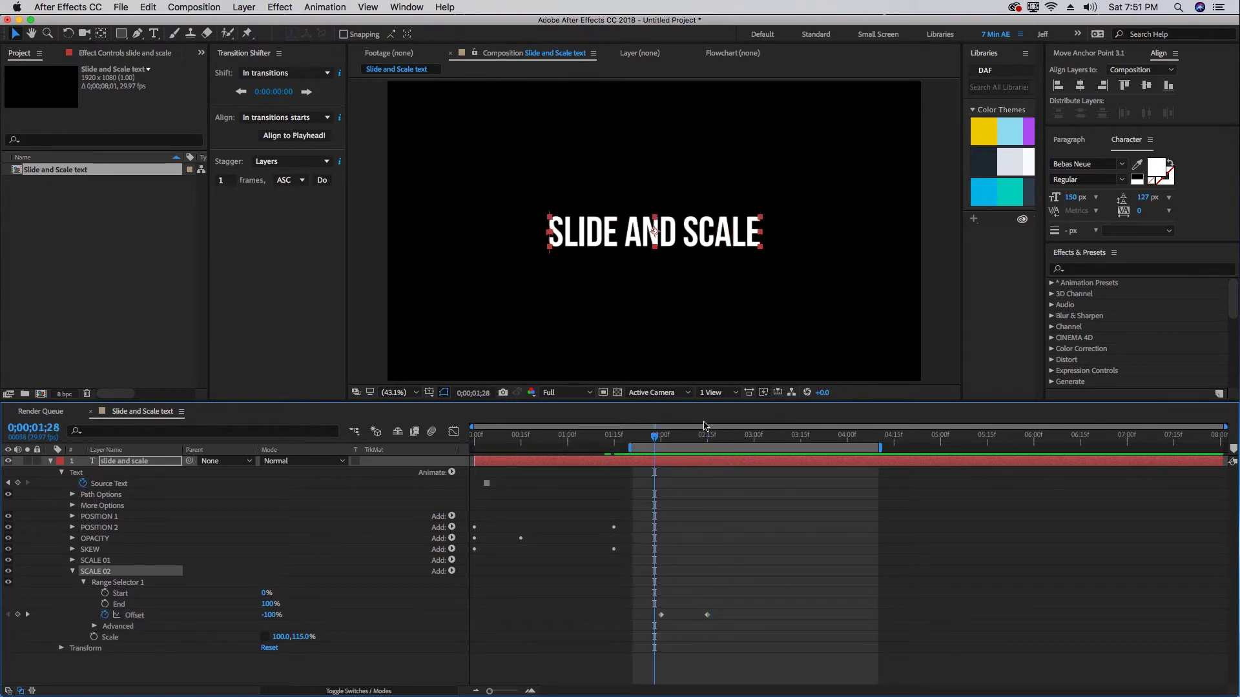
{"action": "left_click", "coordinate": [95, 627]}
{"action": "scroll", "coordinate": [97, 522], "scroll_direction": "down", "scroll_amount": 2}
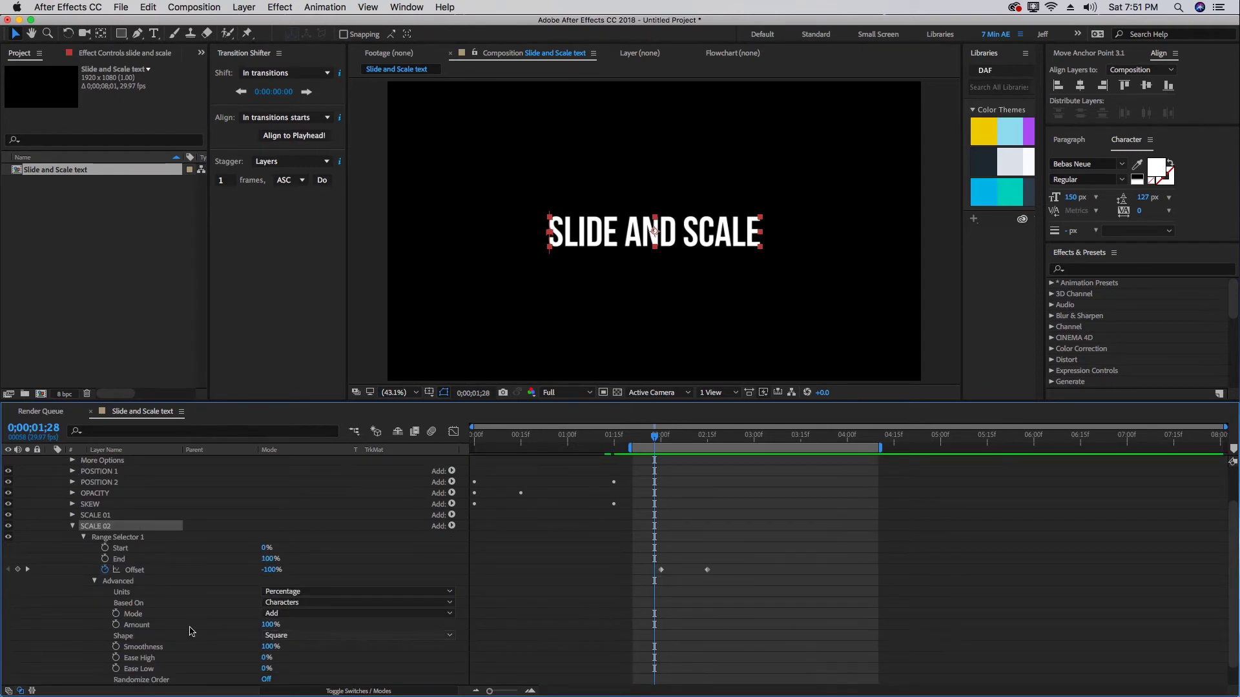
Step: Set SCALE 02's selector Shape to Ramp Down with Ease High at 100%
{"action": "left_click", "coordinate": [284, 636]}
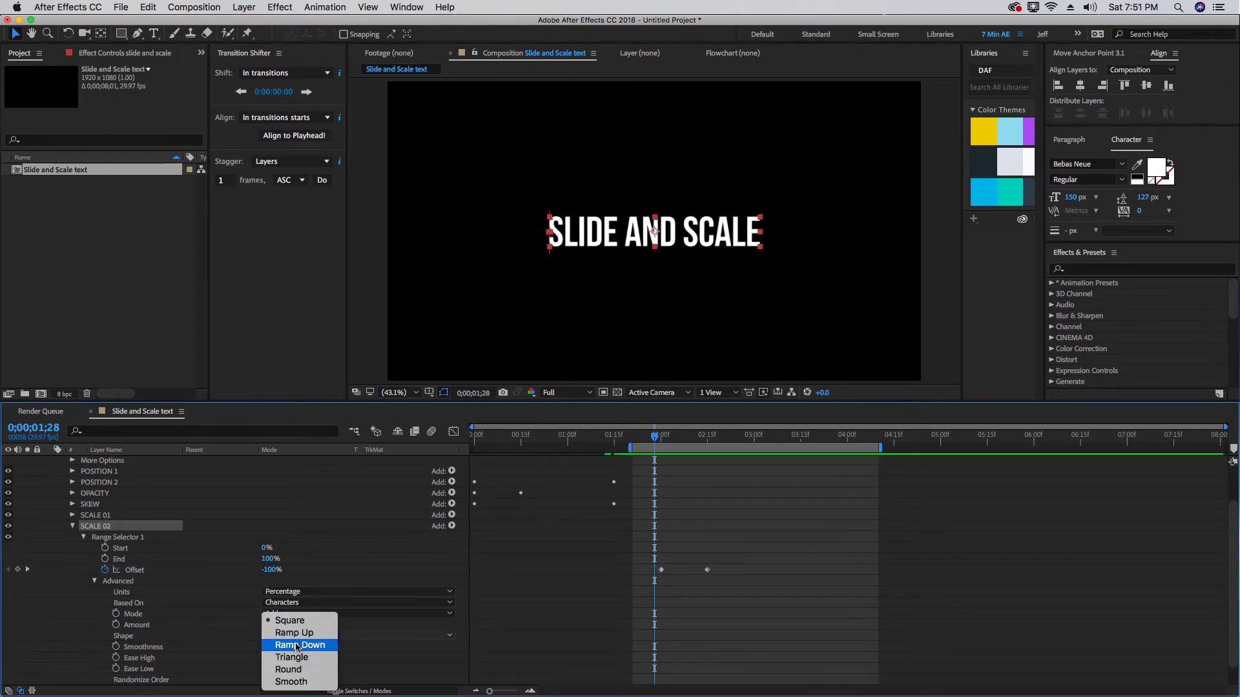
{"action": "left_click", "coordinate": [297, 645]}
{"action": "left_click_drag", "start_coordinate": [266, 647], "coordinate": [429, 641]}
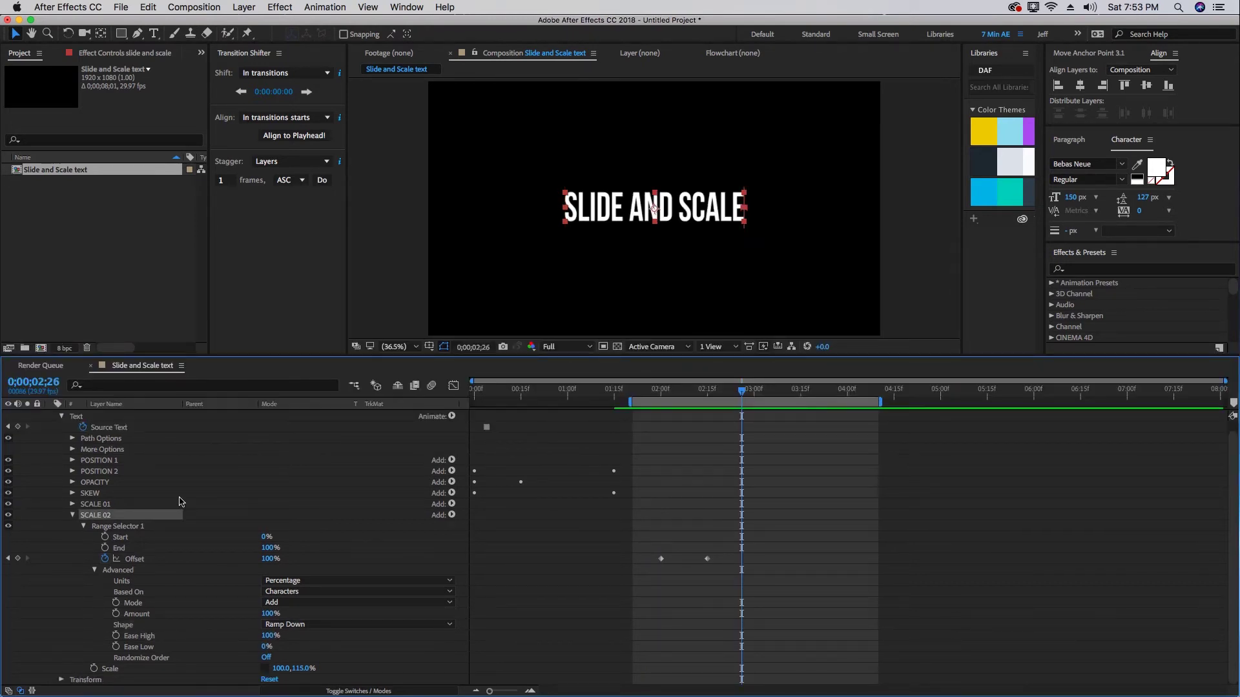
Step: Duplicate SCALE 02 as a new SCALE 03 animator
{"action": "key", "text": "super+d"}
{"action": "scroll", "coordinate": [86, 488], "scroll_direction": "down", "scroll_amount": 2}
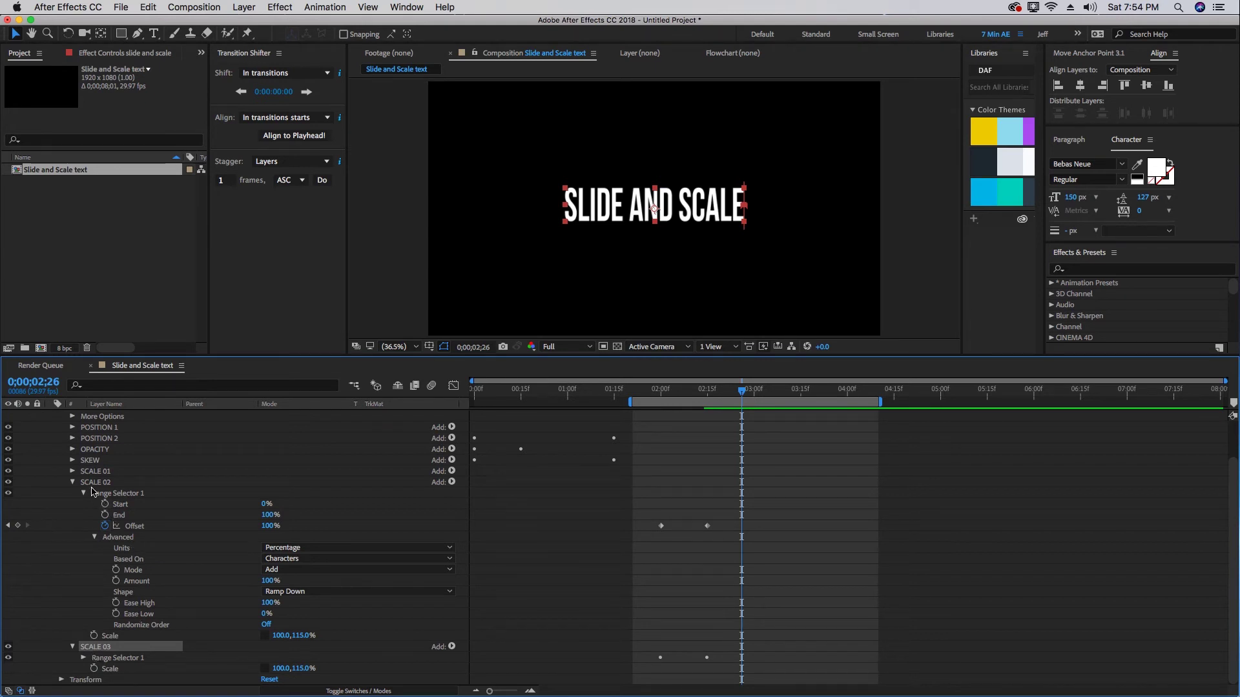
{"action": "left_click", "coordinate": [72, 471]}
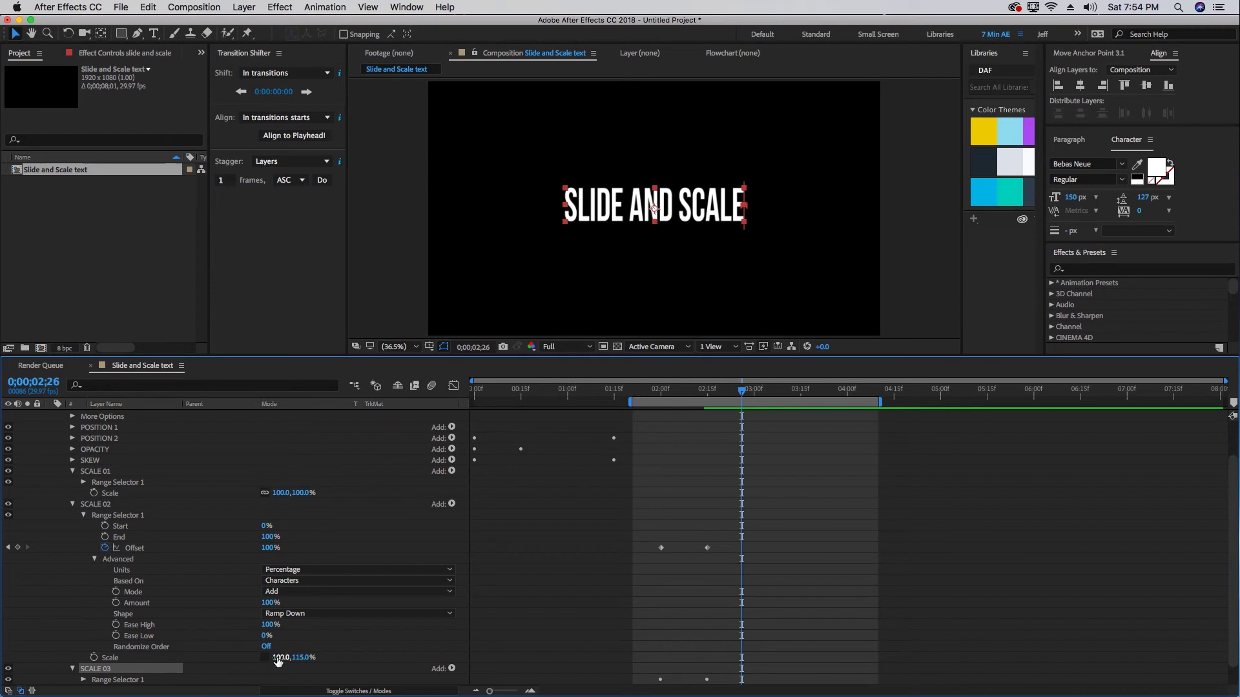
Step: Move the playhead to 2;08 and select SCALE 03's two Offset keyframes to start there
{"action": "scroll", "coordinate": [311, 629], "scroll_direction": "down", "scroll_amount": 1}
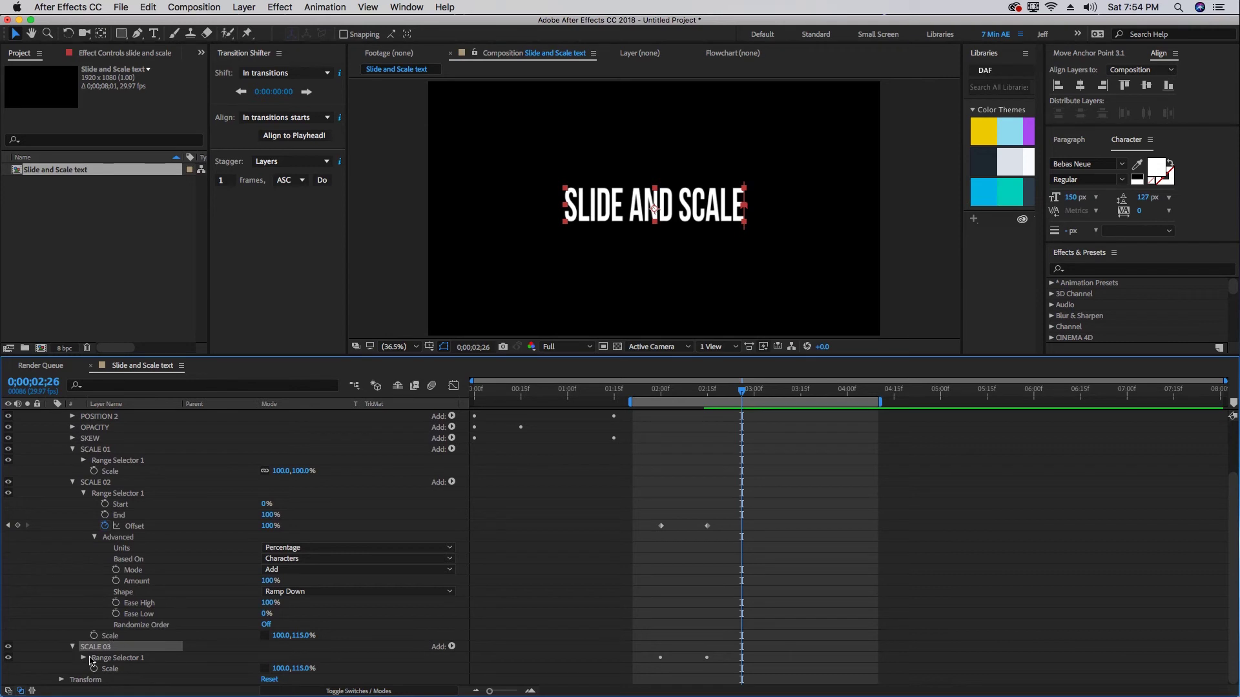
{"action": "left_click_drag", "start_coordinate": [691, 393], "coordinate": [685, 395]}
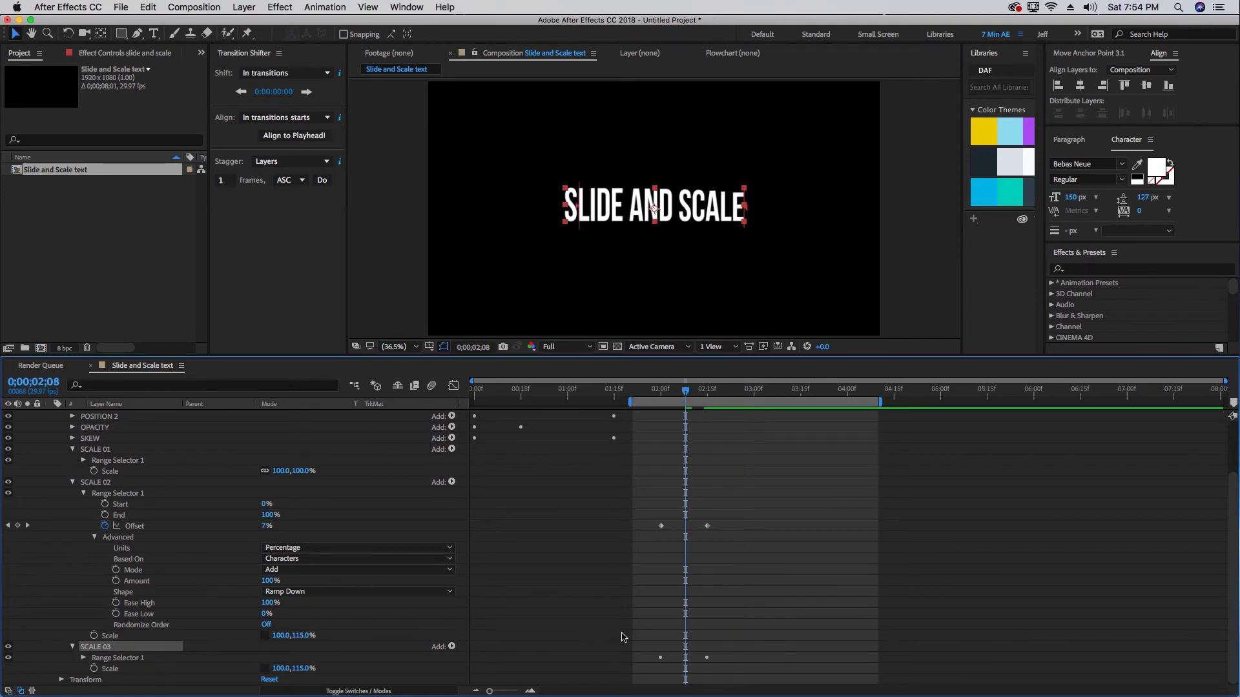
{"action": "left_click", "coordinate": [83, 657]}
{"action": "scroll", "coordinate": [725, 652], "scroll_direction": "down", "scroll_amount": 1}
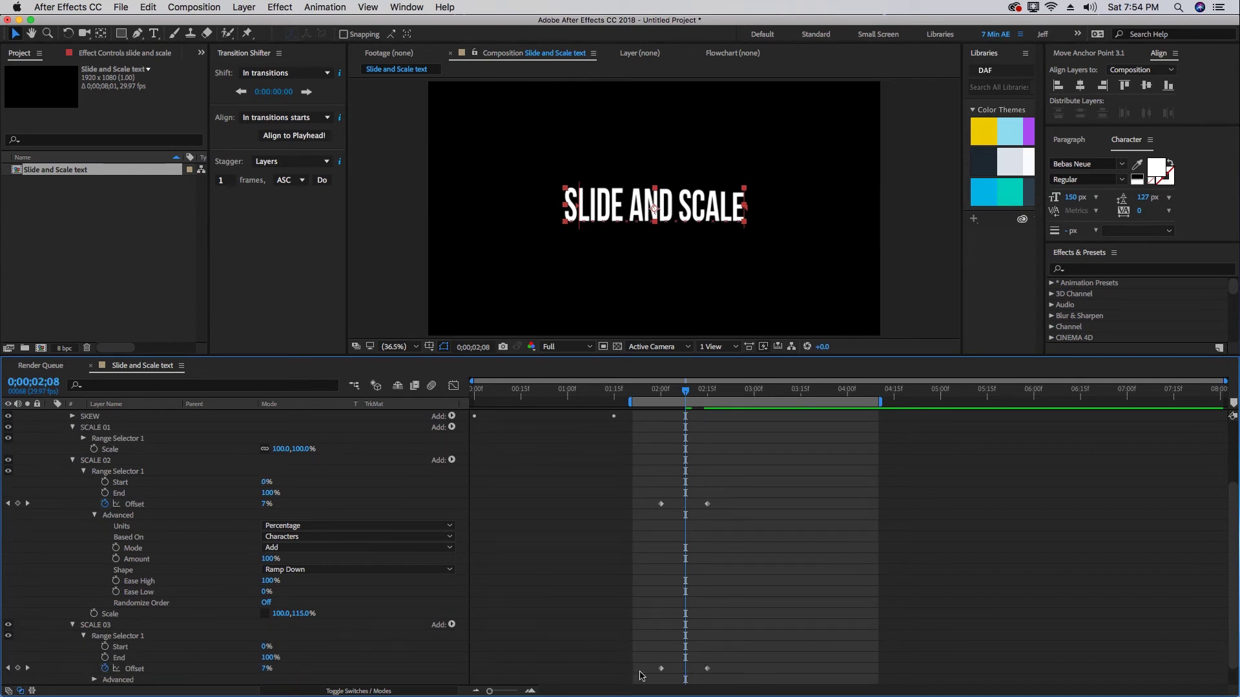
{"action": "left_click_drag", "start_coordinate": [722, 654], "coordinate": [685, 669]}
Step: Expand SCALE 03's Advanced range settings and begin editing Ease High
{"action": "scroll", "coordinate": [97, 675], "scroll_direction": "down", "scroll_amount": 1}
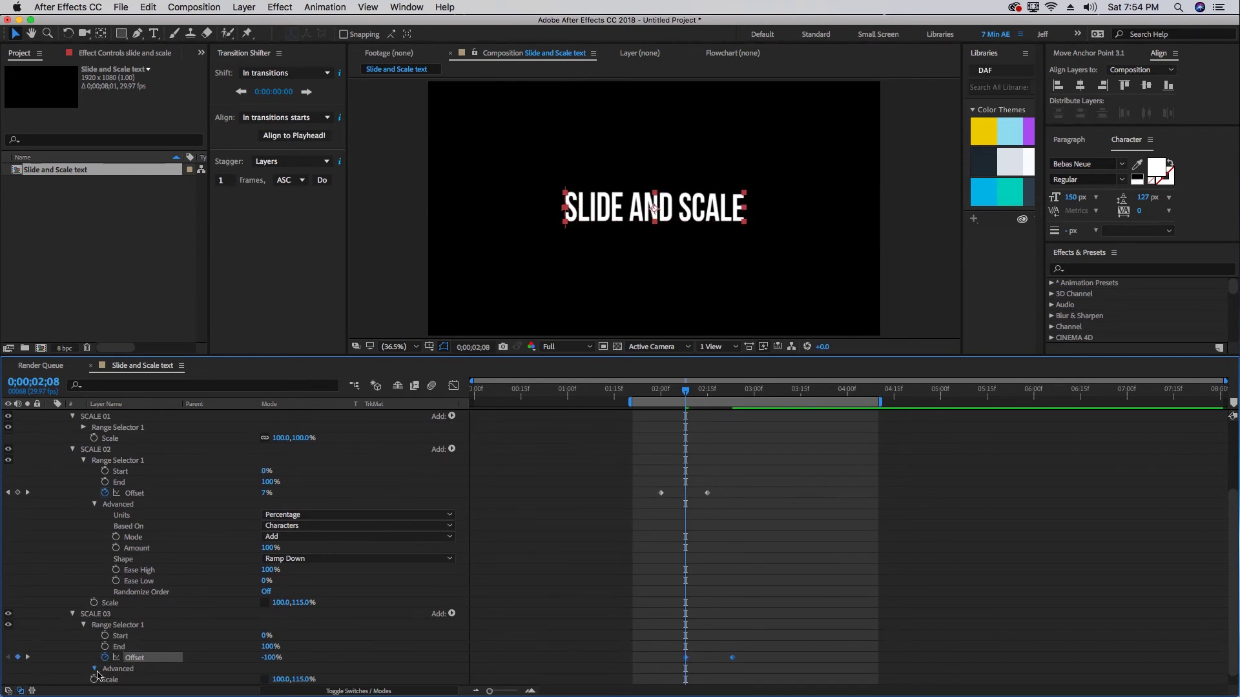
{"action": "left_click", "coordinate": [94, 668]}
{"action": "scroll", "coordinate": [193, 659], "scroll_direction": "down", "scroll_amount": 3}
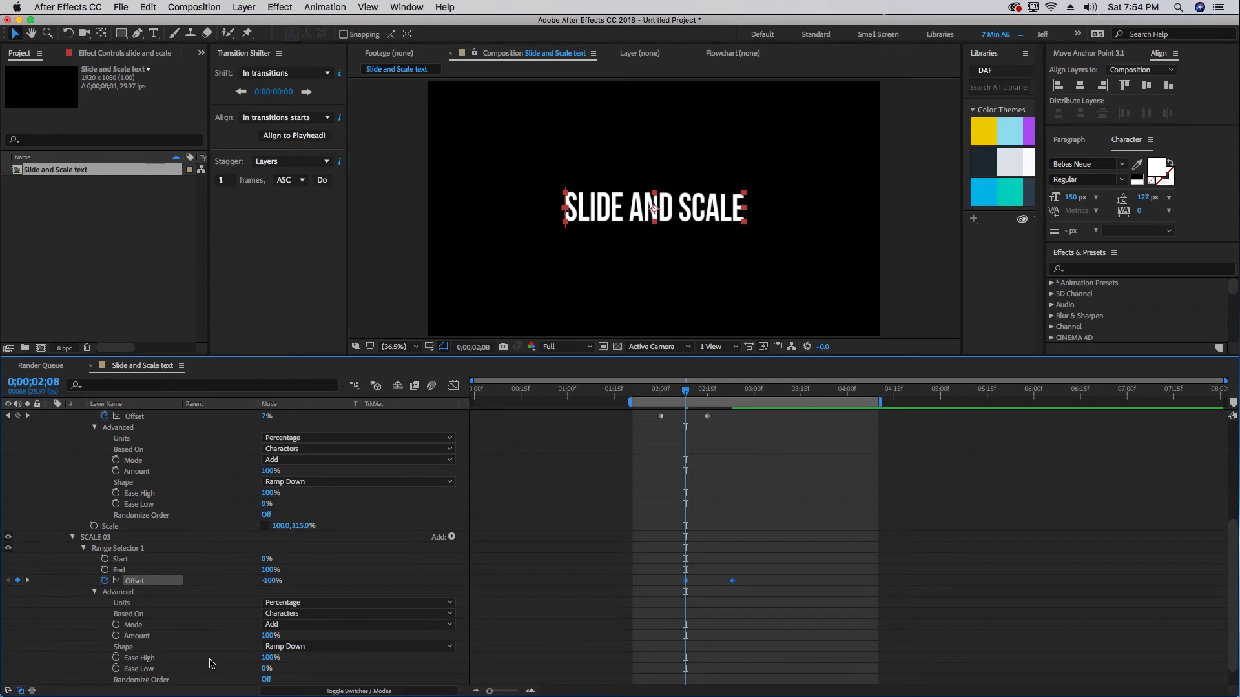
{"action": "left_click", "coordinate": [265, 660]}
Step: Enter 50 for SCALE 03's Ease High and Ease Low, then preview the animation
{"action": "type", "text": "50"}
{"action": "left_click", "coordinate": [266, 669]}
{"action": "type", "text": "50"}
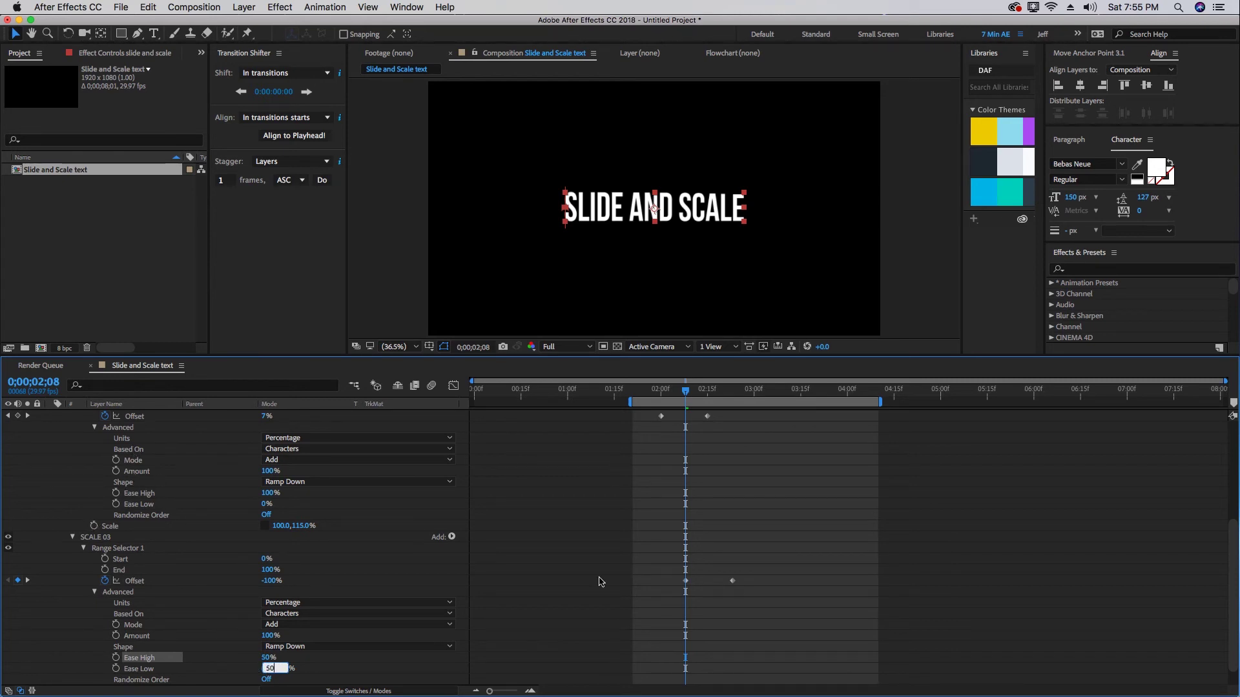
{"action": "left_click", "coordinate": [97, 538]}
{"action": "scroll", "coordinate": [94, 520], "scroll_direction": "down", "scroll_amount": 1}
{"action": "key", "text": "space"}
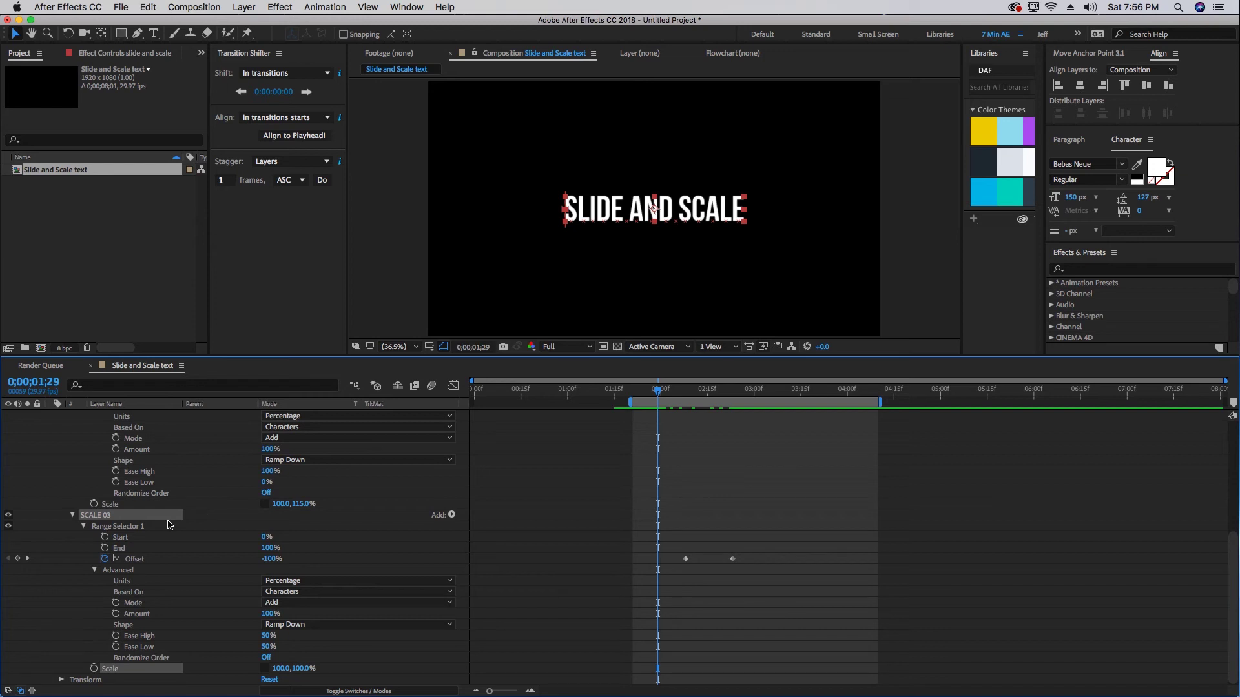
Step: Set SCALE 03's vertical scale from a computed 100/115, then correct it to 87%
{"action": "scroll", "coordinate": [171, 503], "scroll_direction": "up", "scroll_amount": 5}
{"action": "scroll", "coordinate": [263, 601], "scroll_direction": "up", "scroll_amount": 2}
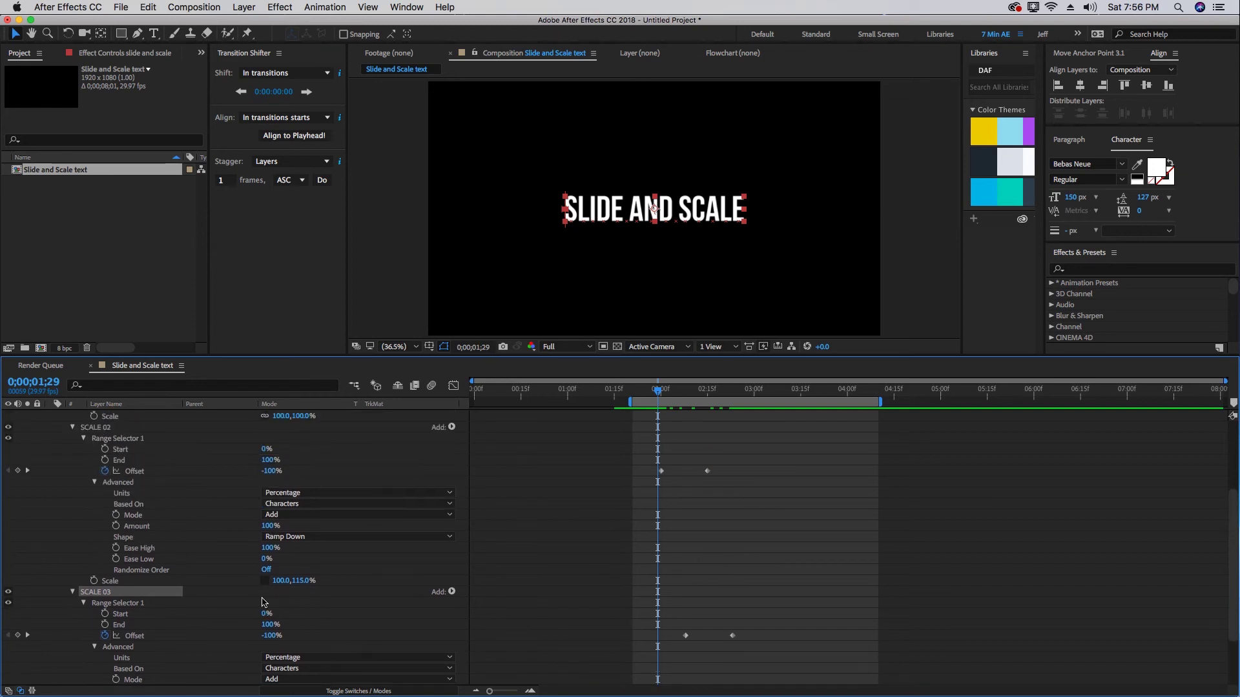
{"action": "scroll", "coordinate": [310, 599], "scroll_direction": "down", "scroll_amount": 5}
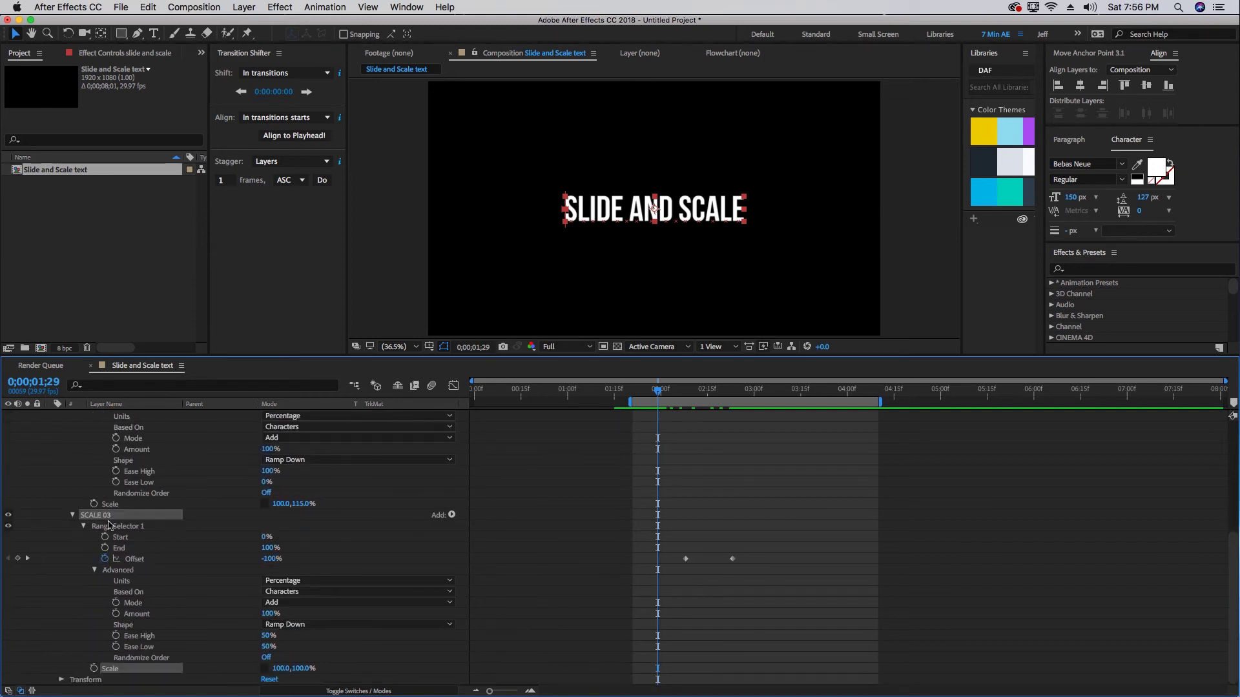
{"action": "left_click", "coordinate": [303, 669]}
{"action": "left_click", "coordinate": [300, 676]}
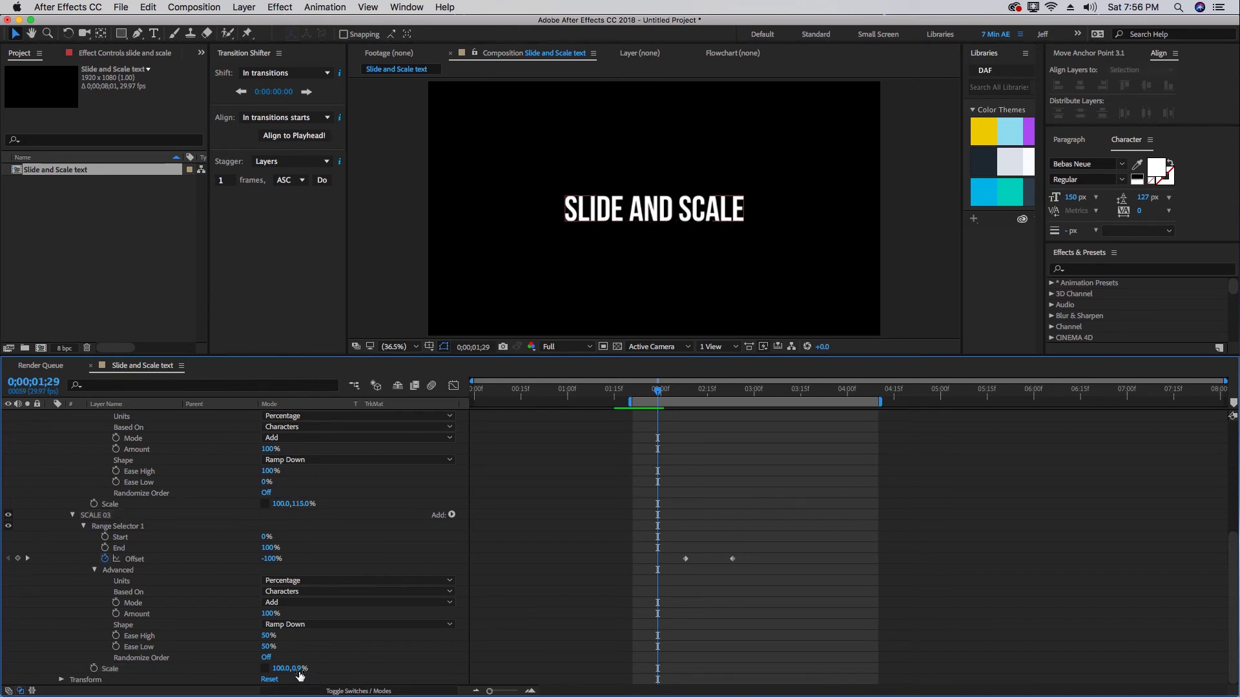
{"action": "left_click", "coordinate": [299, 669]}
{"action": "type", "text": "87"}
{"action": "left_click", "coordinate": [645, 390]}
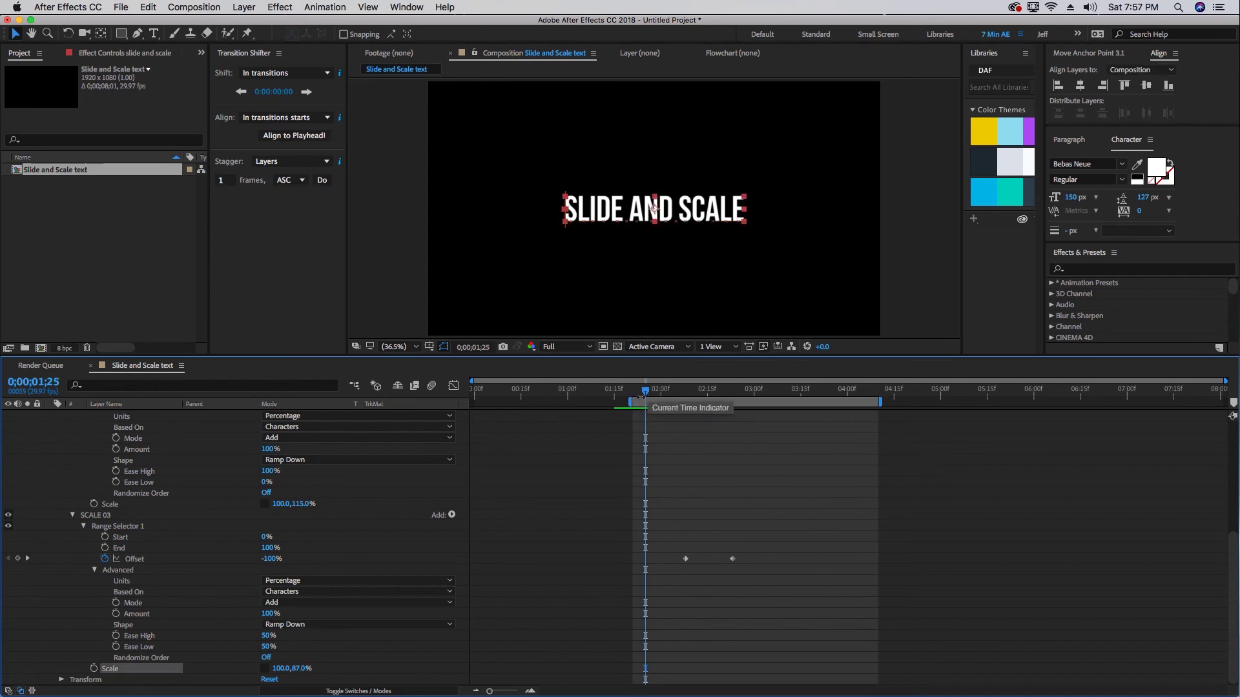
Step: Check the result at 3;00, then preview the text animation from 1;25
{"action": "left_click", "coordinate": [757, 395]}
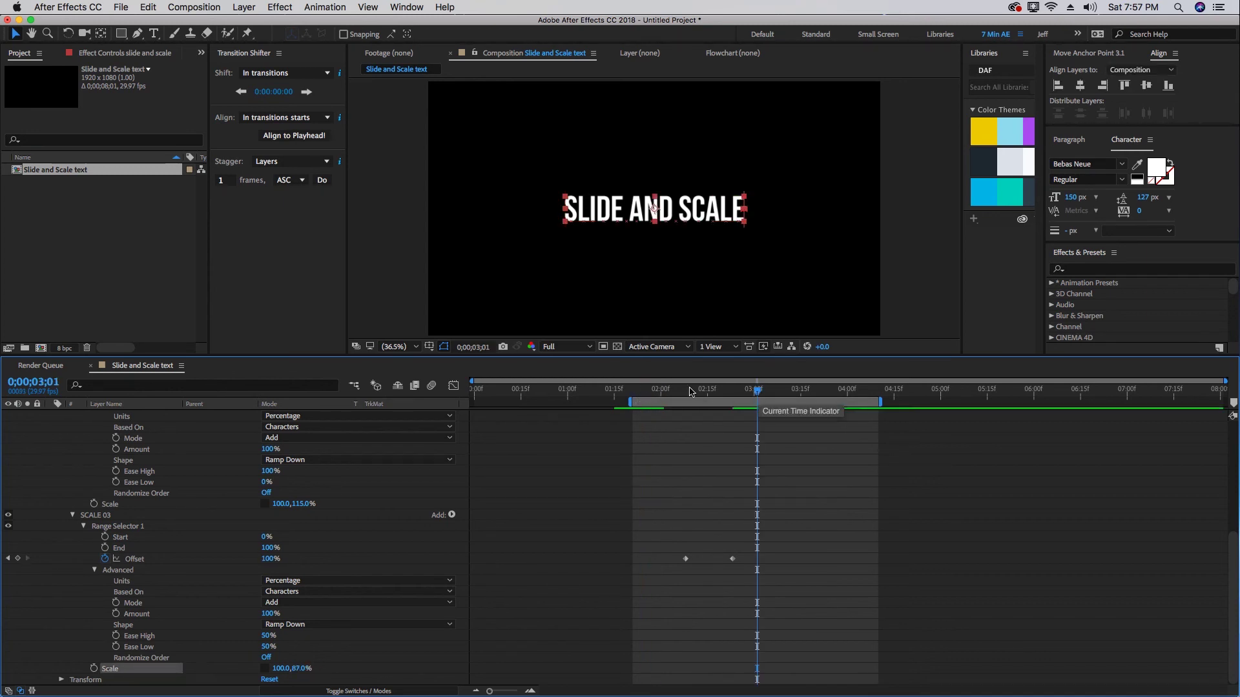
{"action": "left_click", "coordinate": [644, 397]}
{"action": "key", "text": "space"}
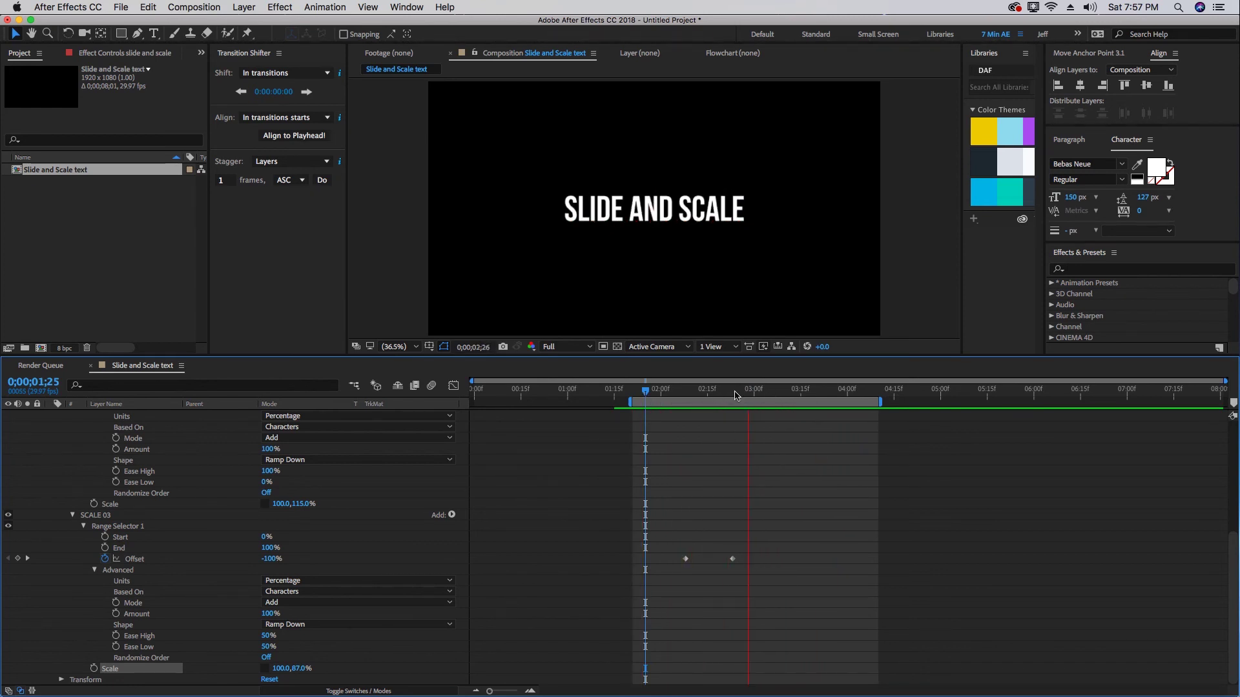
{"action": "left_click", "coordinate": [302, 504]}
Step: Set SCALE 02's Scale Y to 150% and SCALE 03's to 67%, rounded from 100/150
{"action": "type", "text": "150"}
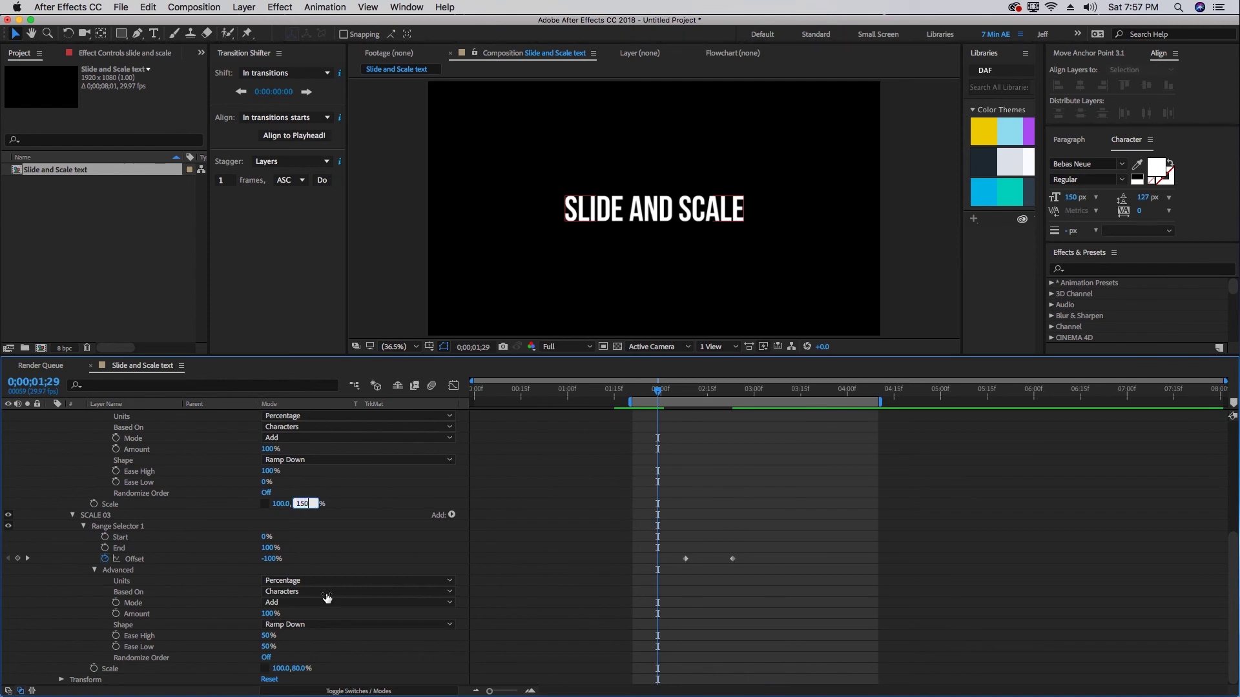
{"action": "left_click", "coordinate": [302, 668]}
{"action": "type", "text": "100/150"}
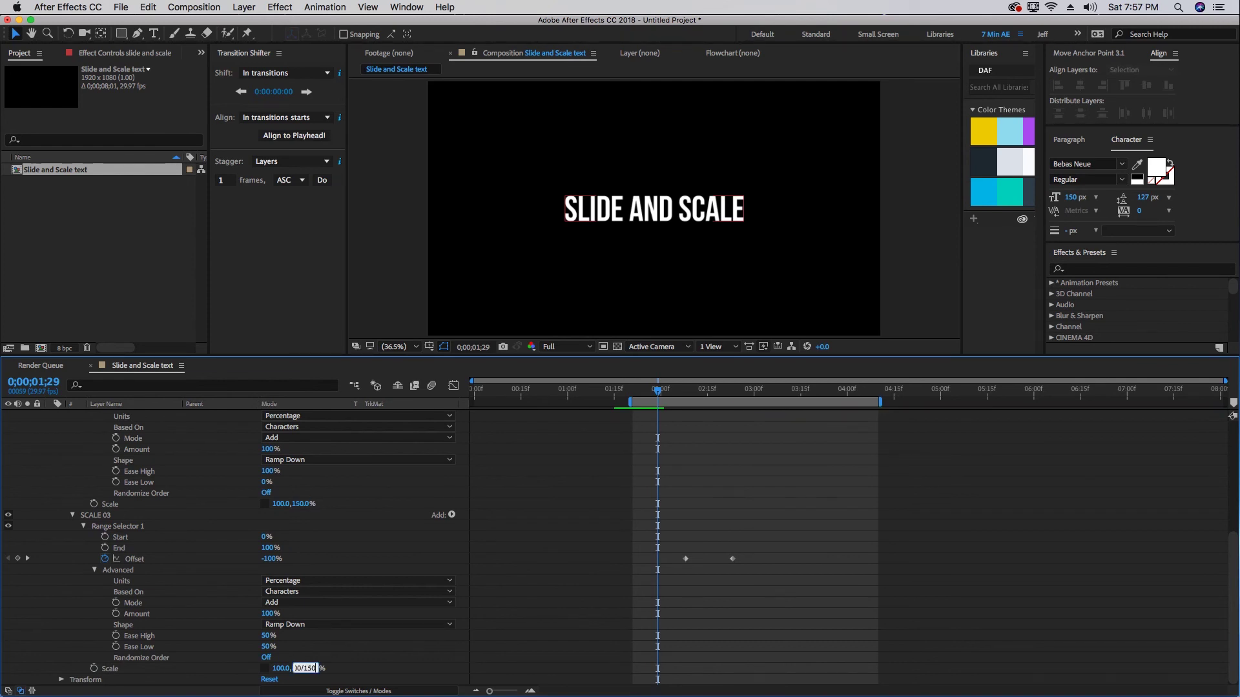
{"action": "key", "text": "Return"}
{"action": "left_click", "coordinate": [301, 669]}
{"action": "type", "text": "67"}
{"action": "key", "text": "Return"}
Step: Check the end at 3;00, preview from 1;25, then collapse the SCALE 01 animator
{"action": "left_click", "coordinate": [755, 392]}
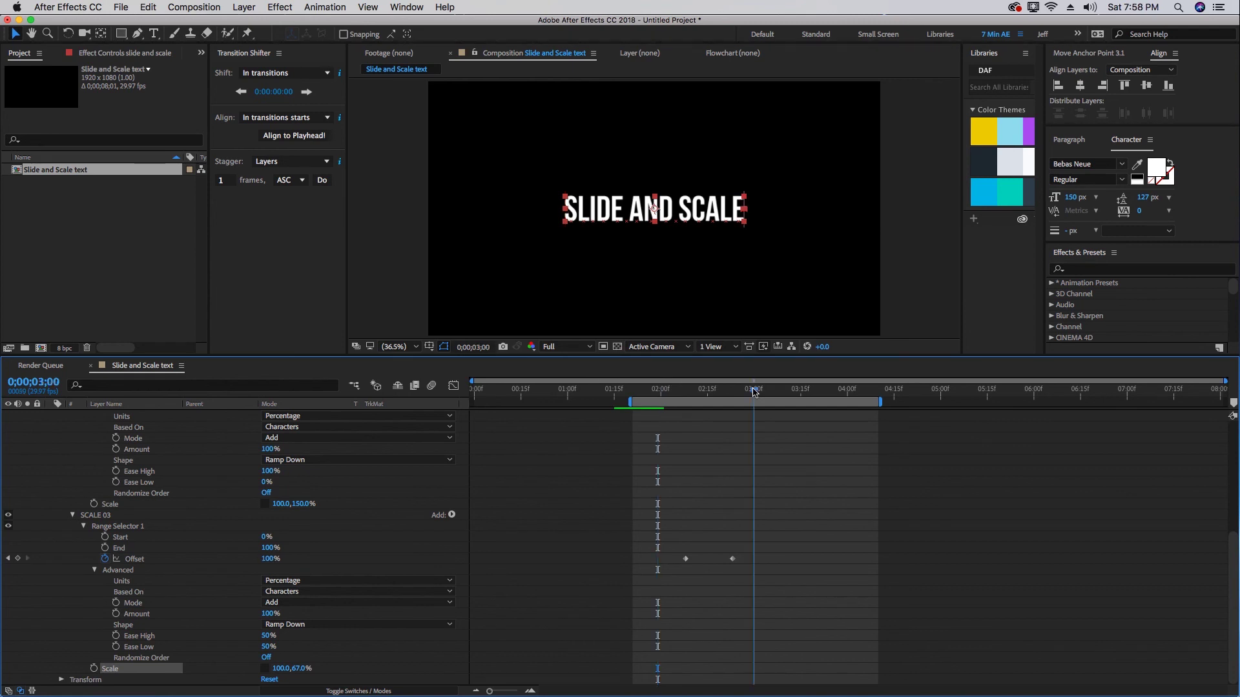
{"action": "left_click", "coordinate": [648, 393]}
{"action": "key", "text": "space"}
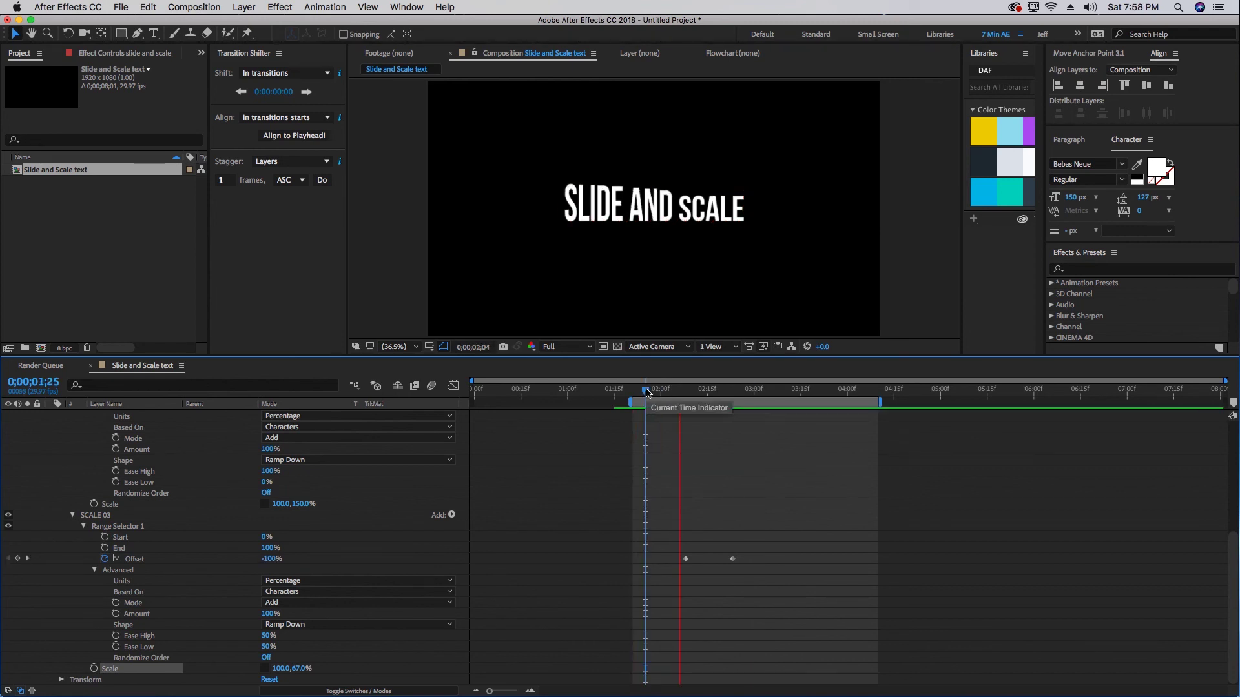
{"action": "key", "text": "space"}
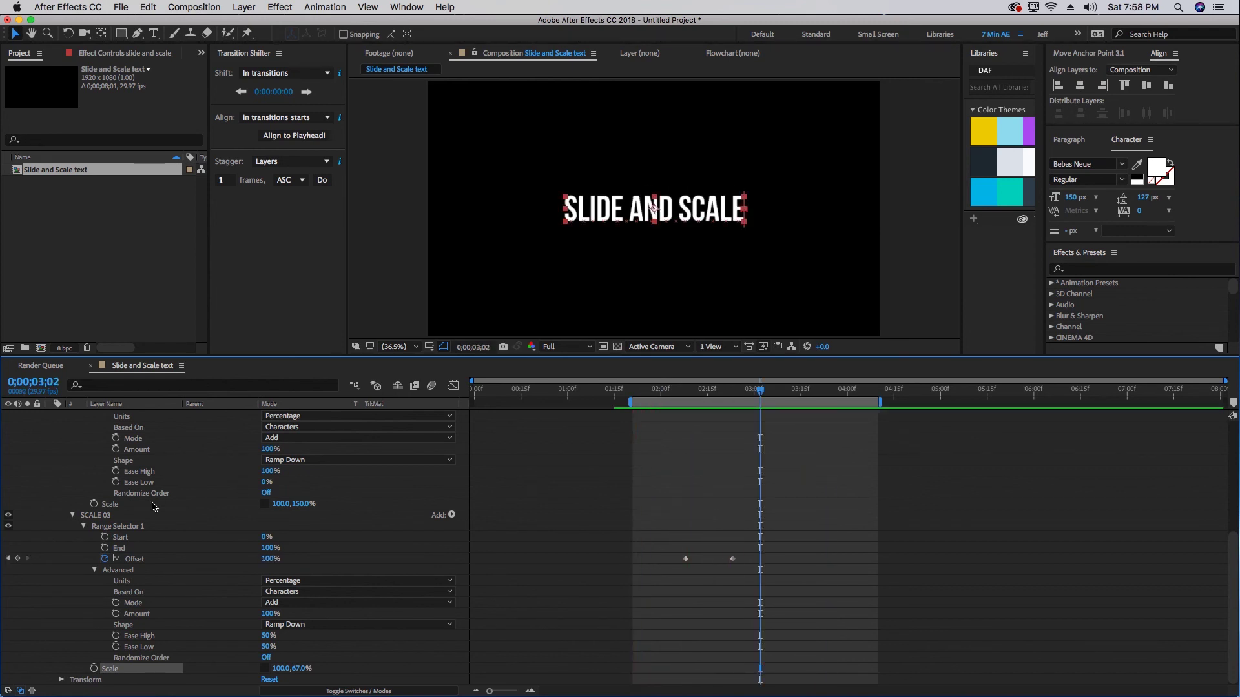
{"action": "scroll", "coordinate": [97, 497], "scroll_direction": "up", "scroll_amount": 5}
{"action": "left_click", "coordinate": [72, 449]}
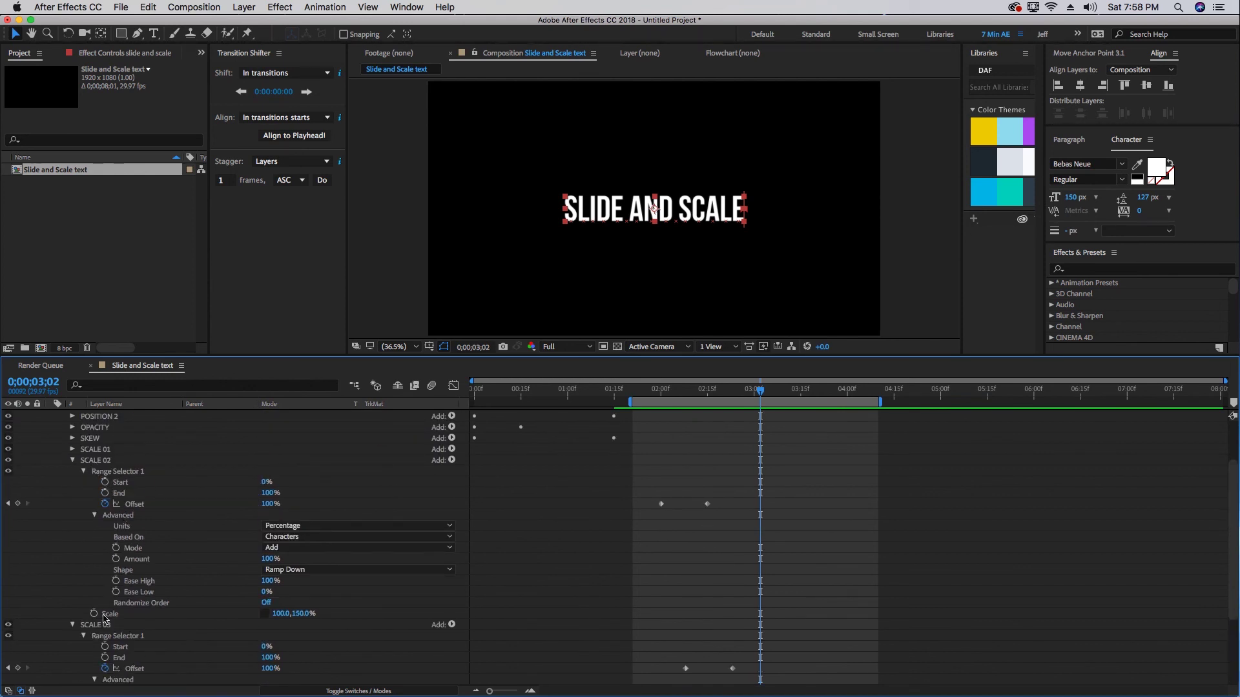
{"action": "scroll", "coordinate": [323, 620], "scroll_direction": "down", "scroll_amount": 4}
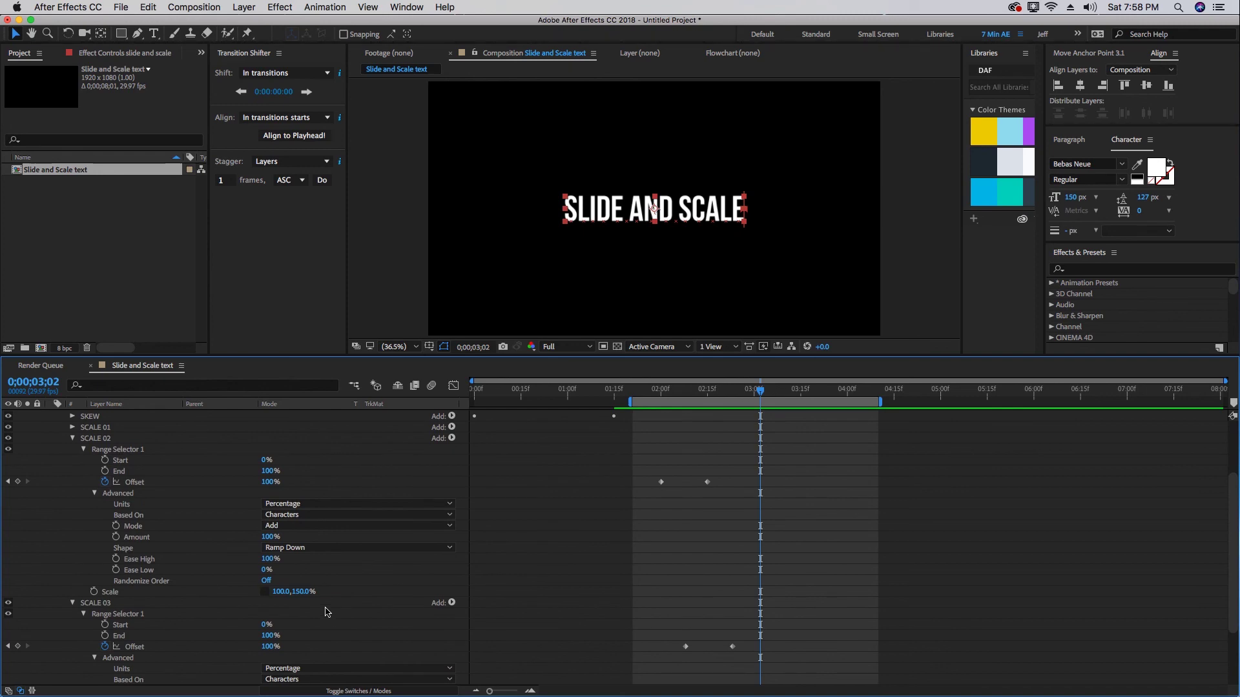
{"action": "scroll", "coordinate": [316, 579], "scroll_direction": "down", "scroll_amount": 2}
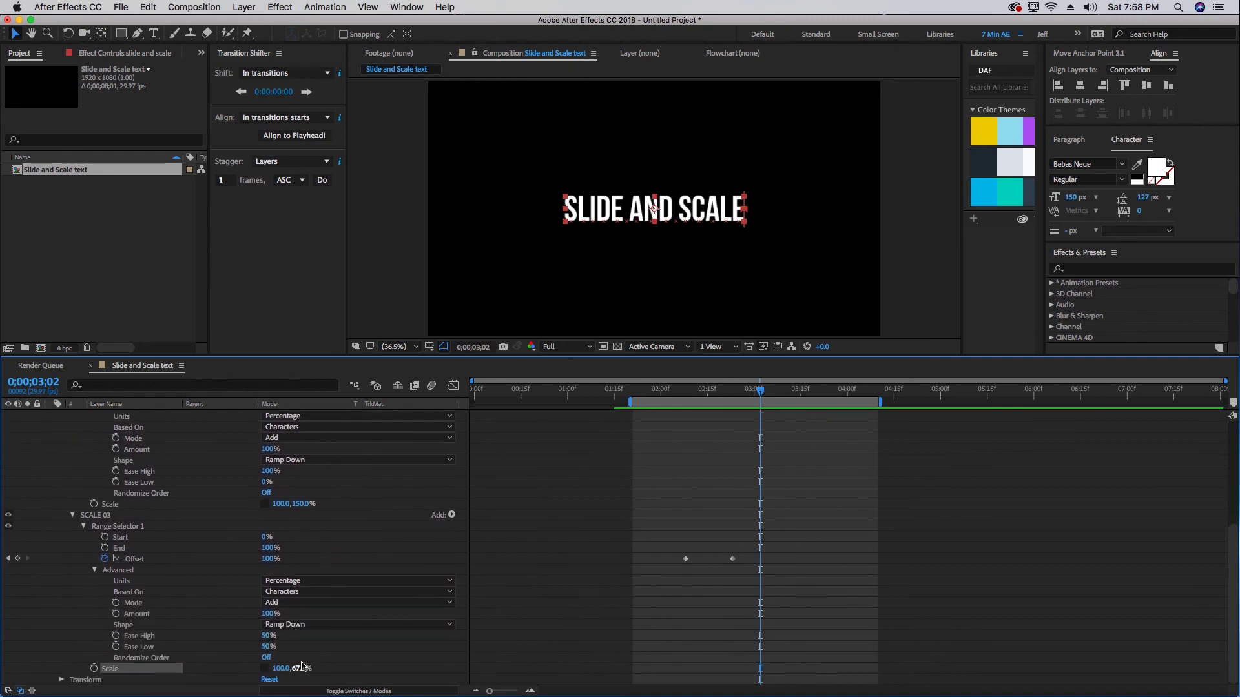